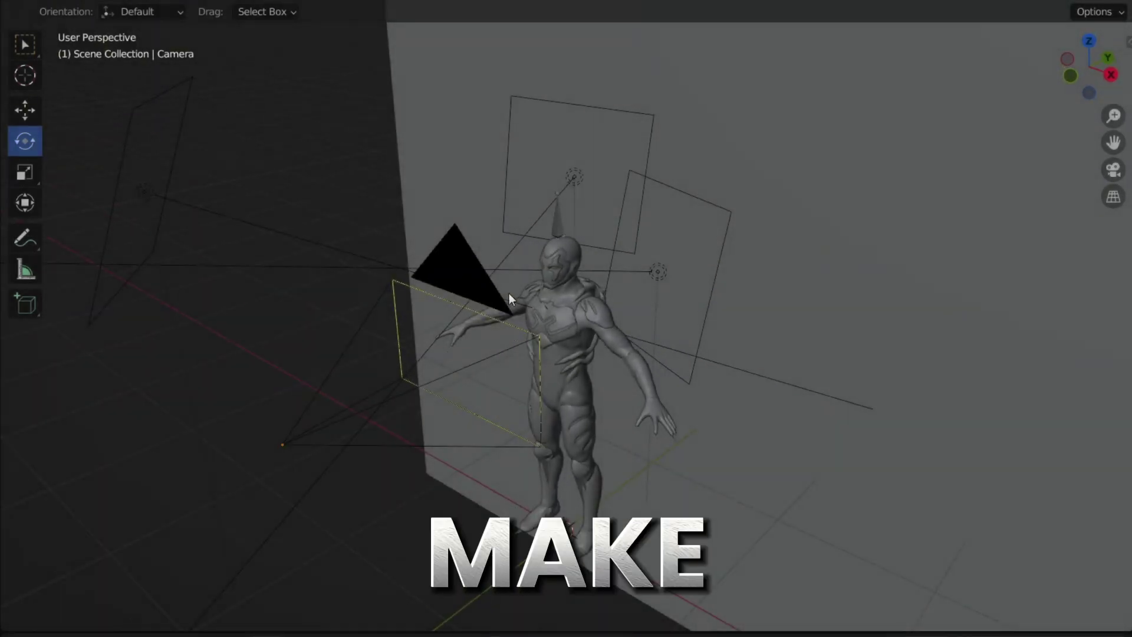
key(KP_0)
scroll(531, 263, up, 2)
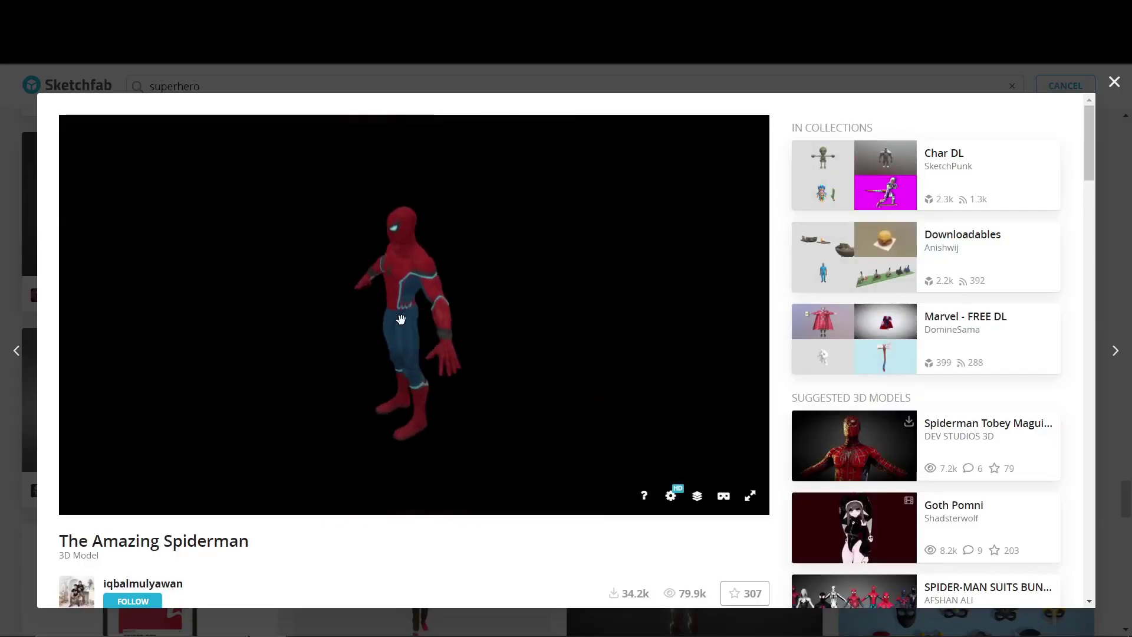
scroll(401, 320, up, 5)
mouse_move(427, 270)
mouse_down()
mouse_move(518, 289)
mouse_move(316, 235)
mouse_move(340, 155)
mouse_move(387, 182)
mouse_move(462, 187)
mouse_move(371, 250)
mouse_move(454, 248)
mouse_move(387, 283)
mouse_up()
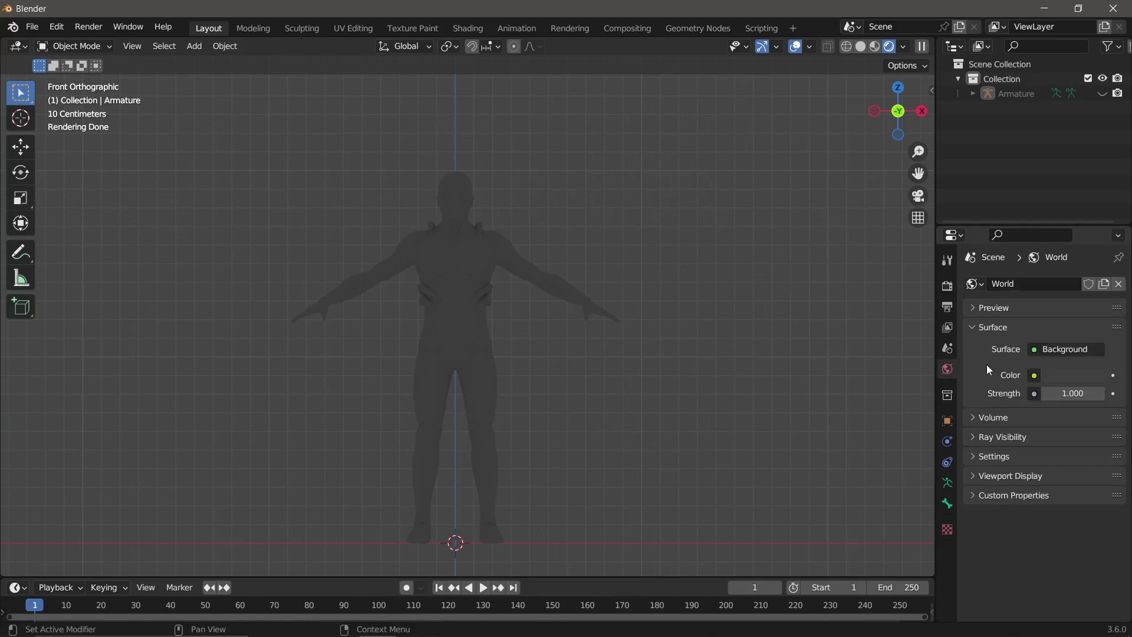
click(510, 536)
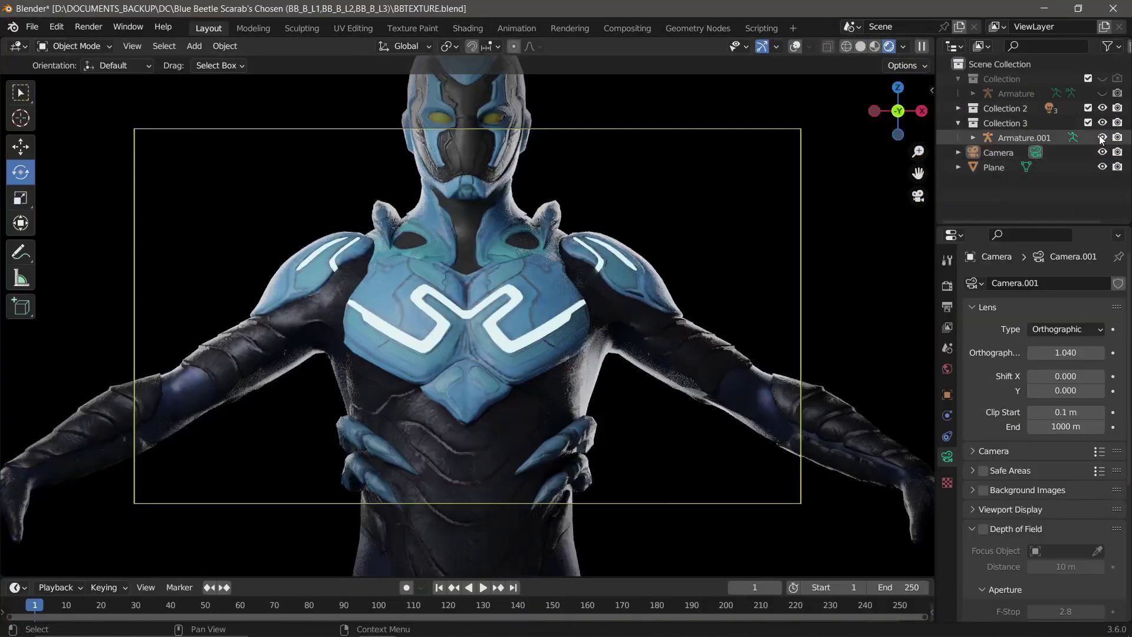
Hide Collection 3 and enable Collection in the viewport and in renders.
click(1108, 124)
click(1101, 78)
click(1117, 78)
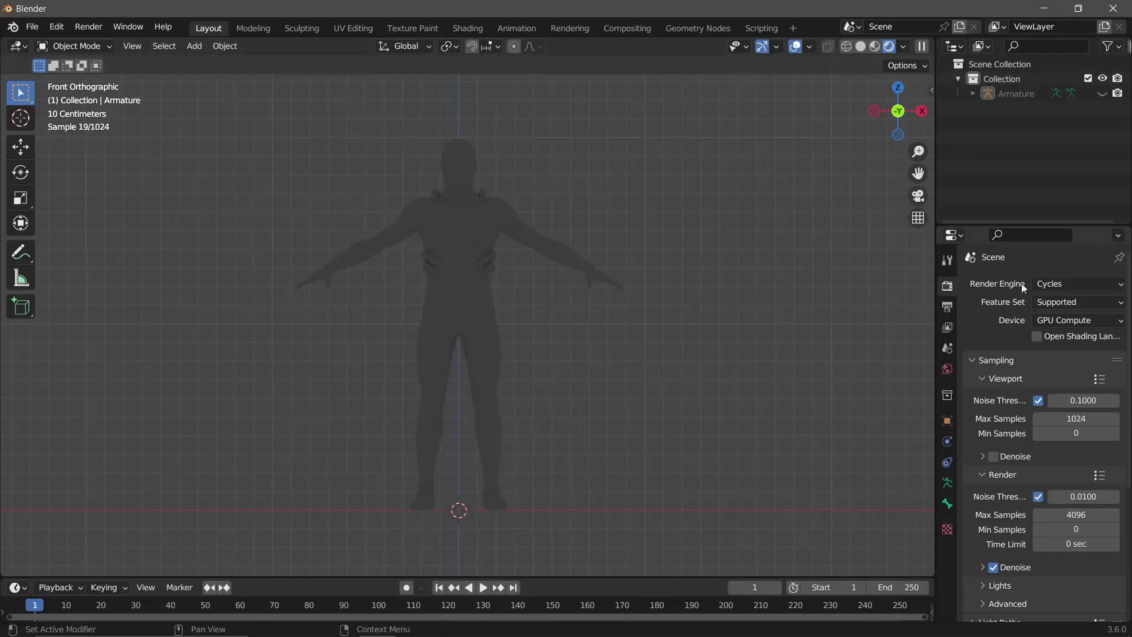
Set the render engine to Cycles on GPU Compute and make the film background transparent.
click(1044, 285)
click(1044, 286)
click(1050, 319)
click(1051, 320)
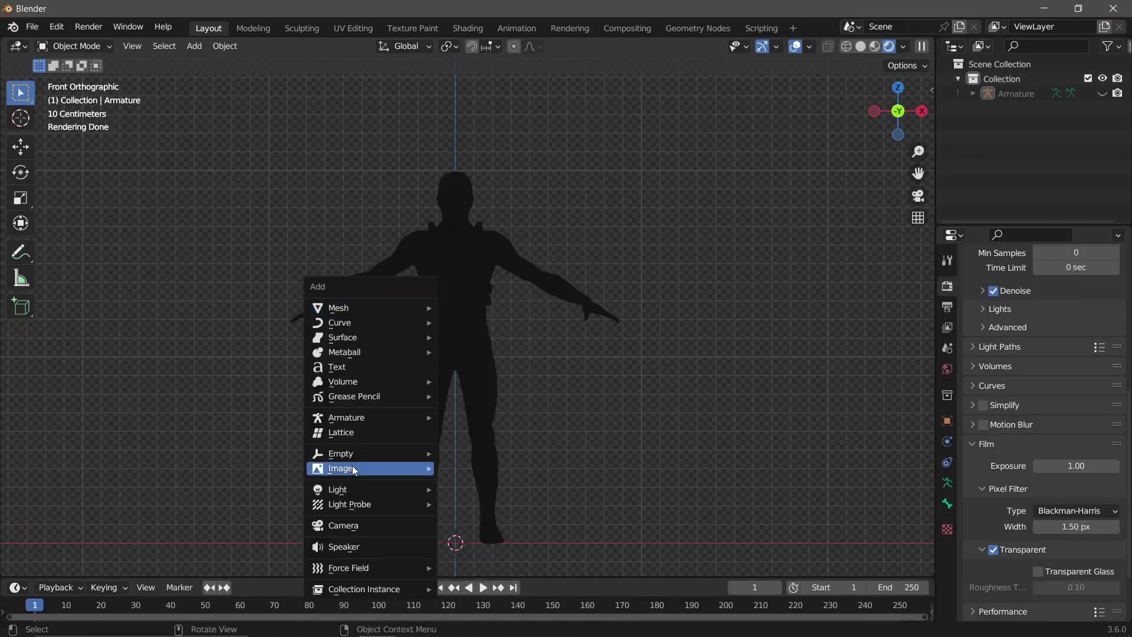
Add an area light about 1.5 m in front of the character and 2.1 m up, and rotate it toward him.
mouse_move(373, 490)
click(509, 531)
key(KP_3)
key(g)
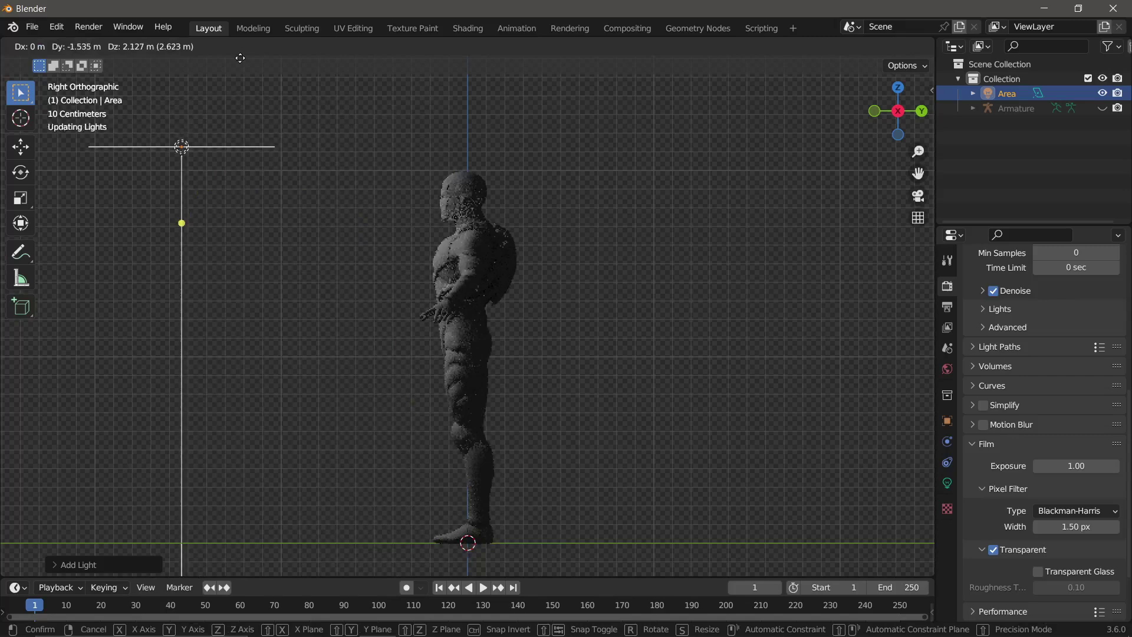
click(240, 57)
click(182, 148)
Offset the area light to the character's front side in plan and aim it diagonally at the body.
key(KP_7)
key(g)
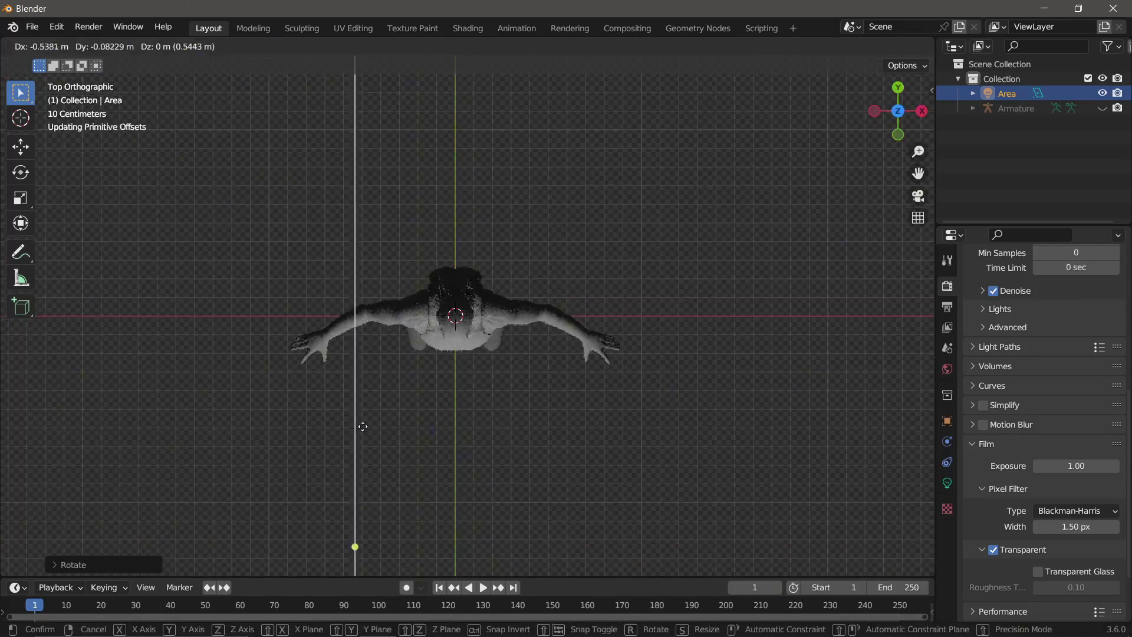
click(395, 270)
scroll(395, 271, down, 4)
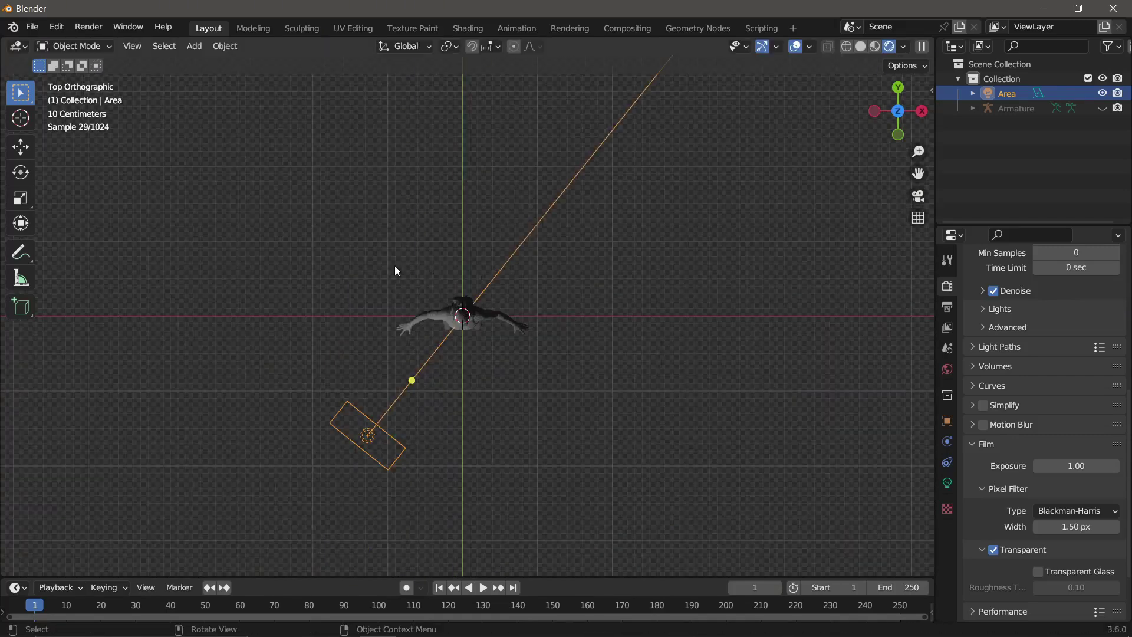
Duplicate the area light to behind the character, aimed at his back, and set the copy's power to 30 W.
key(shift+d)
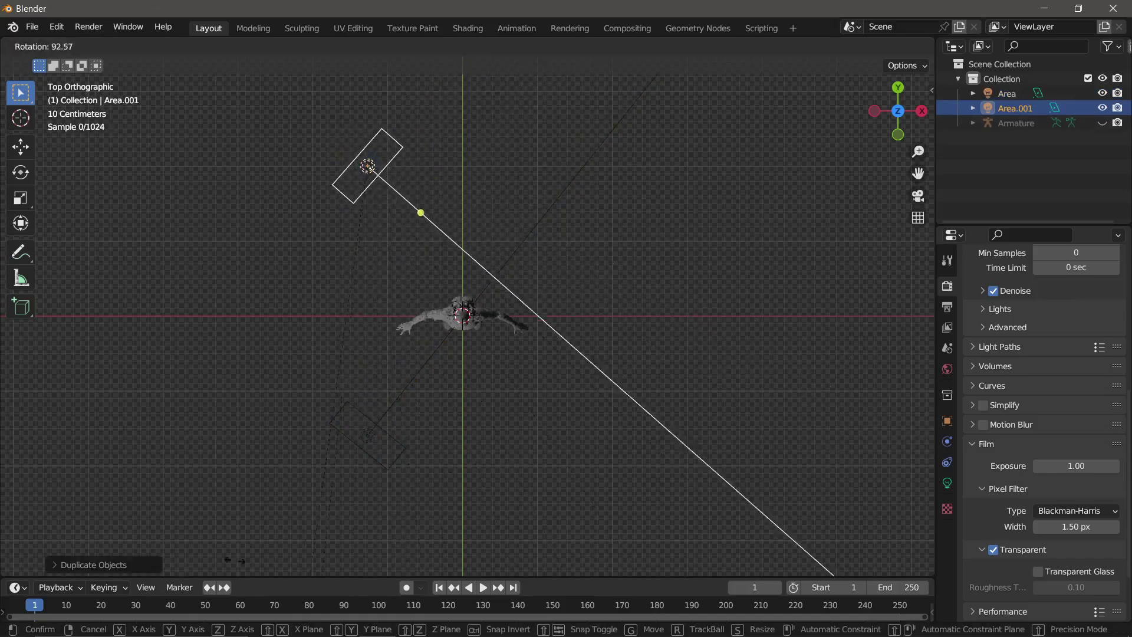
click(947, 483)
key(KP_1)
scroll(361, 193, up, 4)
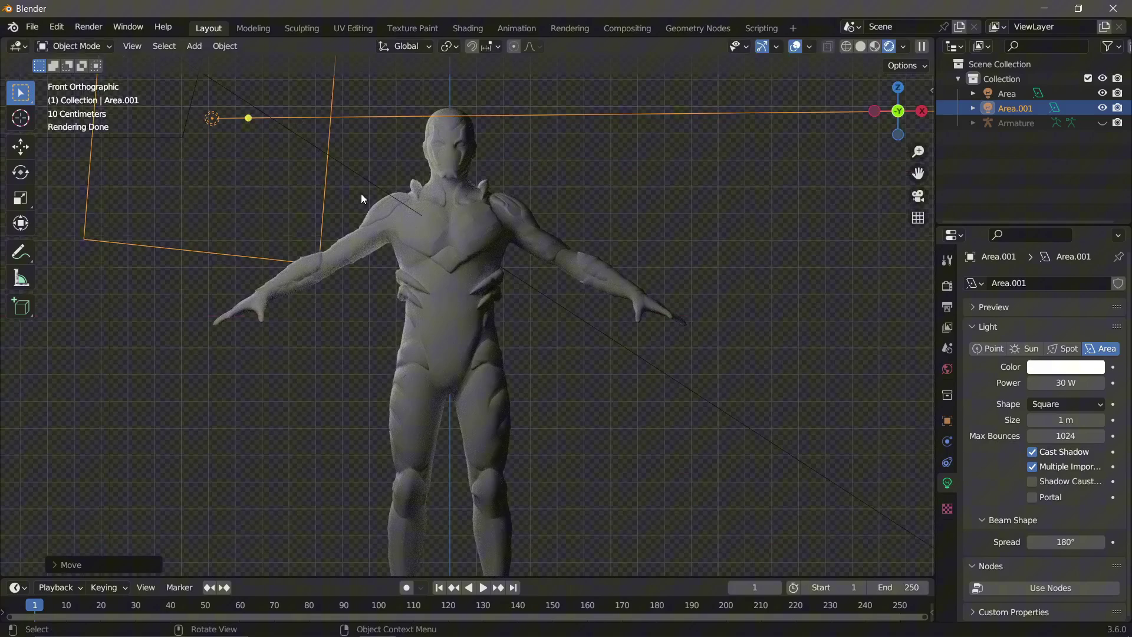
Duplicate the 30 W back light about 1.56 m along X and rotate the copy to face the character.
key(KP_7)
key(shift+d)
key(x)
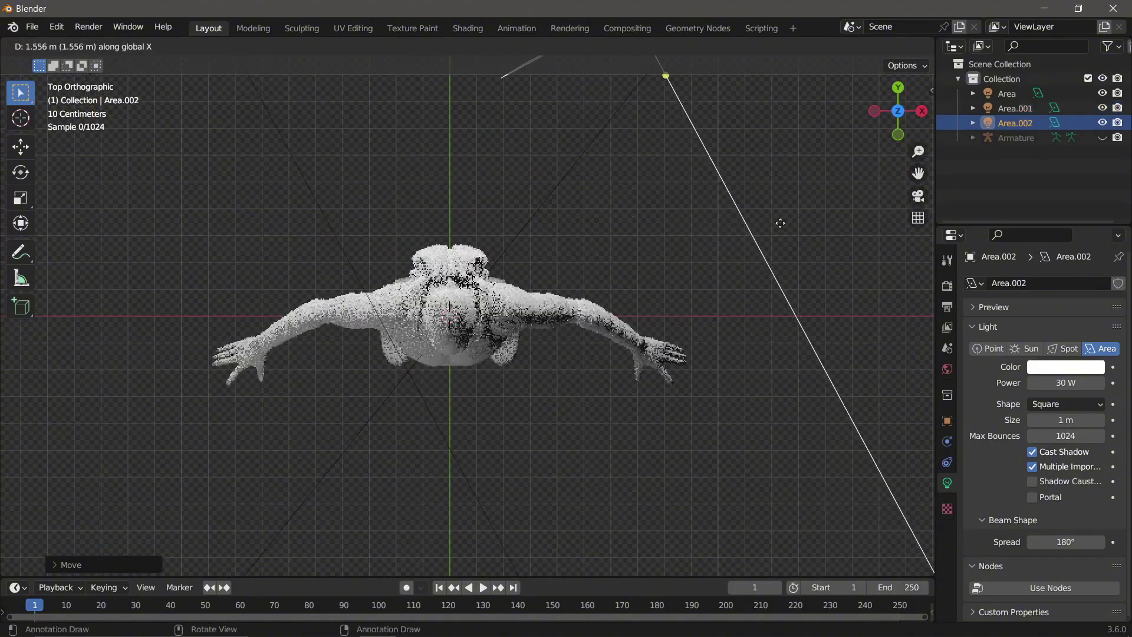
click(781, 222)
scroll(662, 363, down, 5)
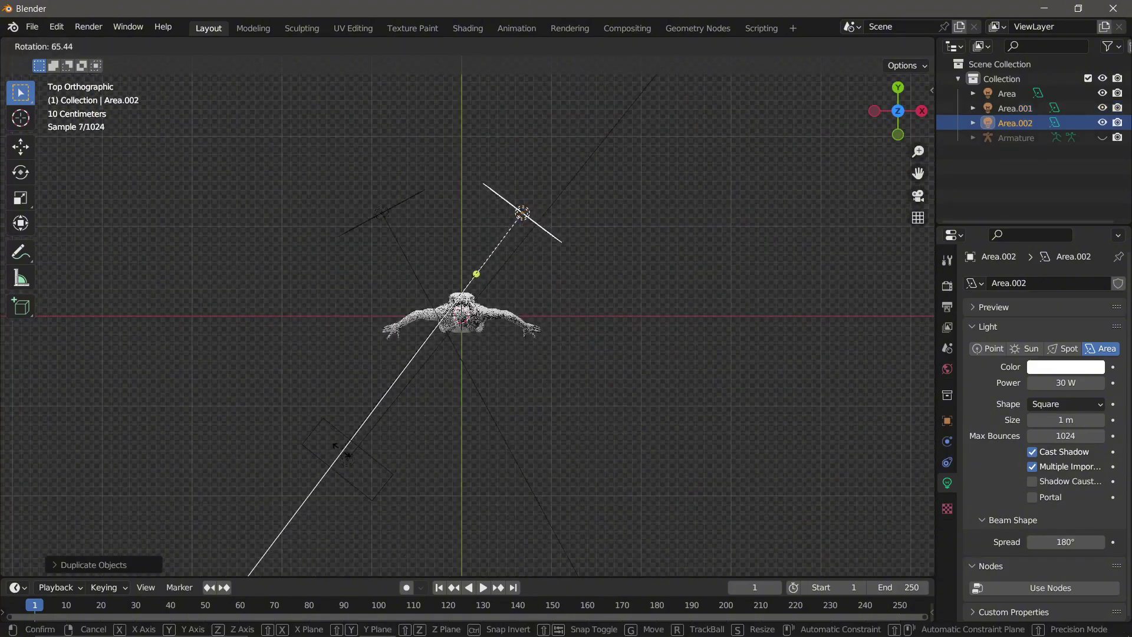
Move the three area lights into Collection 2.
scroll(429, 284, up, 6)
drag(1015, 123, 1011, 161)
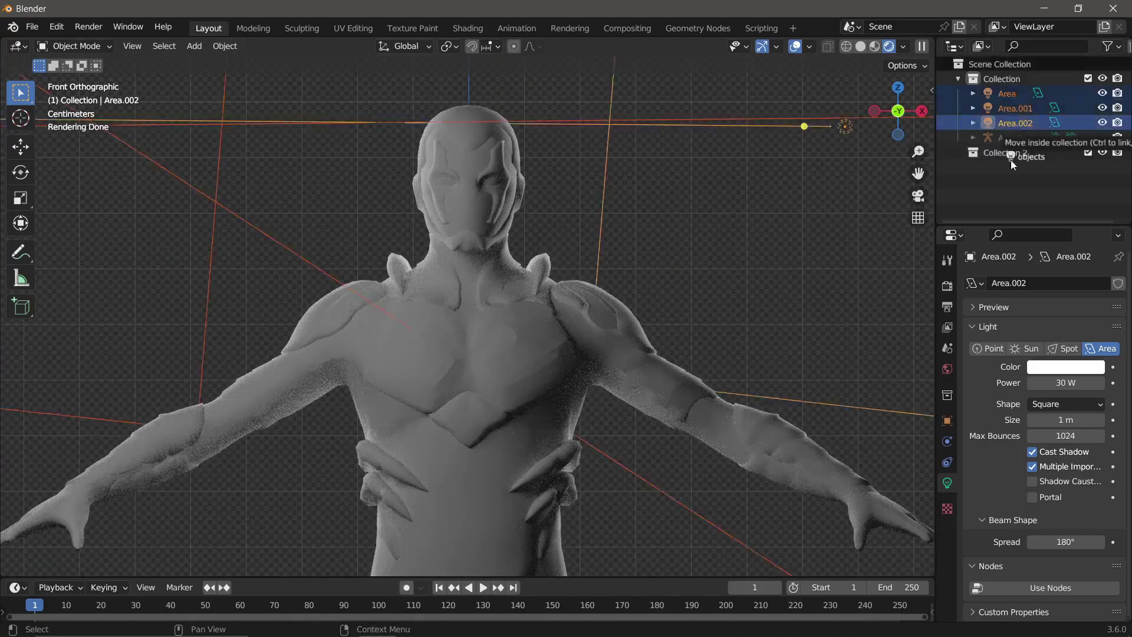
scroll(629, 399, down, 8)
key(KP_7)
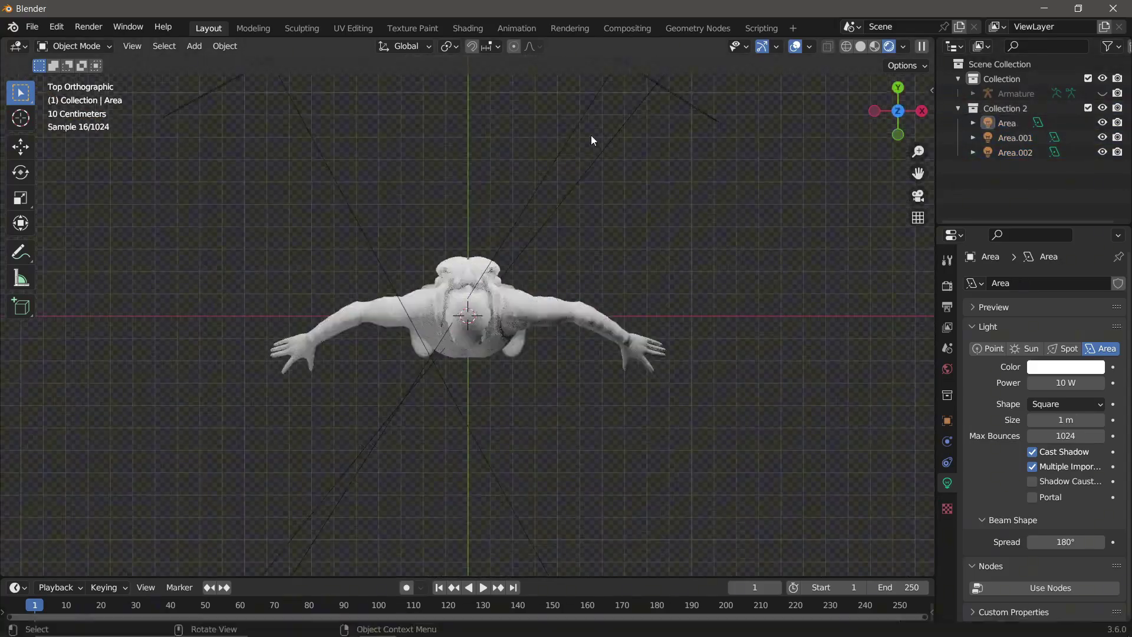
Examine the lighting setup from the side, front, perspective and camera views.
scroll(635, 295, up, 2)
key(KP_3)
key(KP_1)
click(21, 172)
drag(606, 243, 519, 201)
click(958, 108)
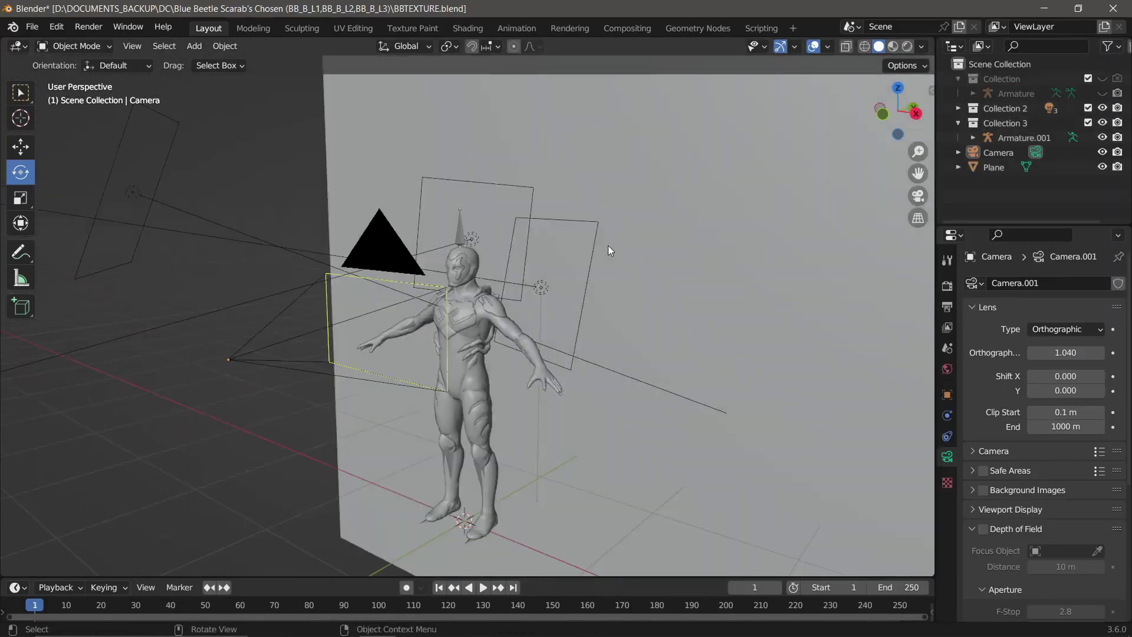
key(KP_0)
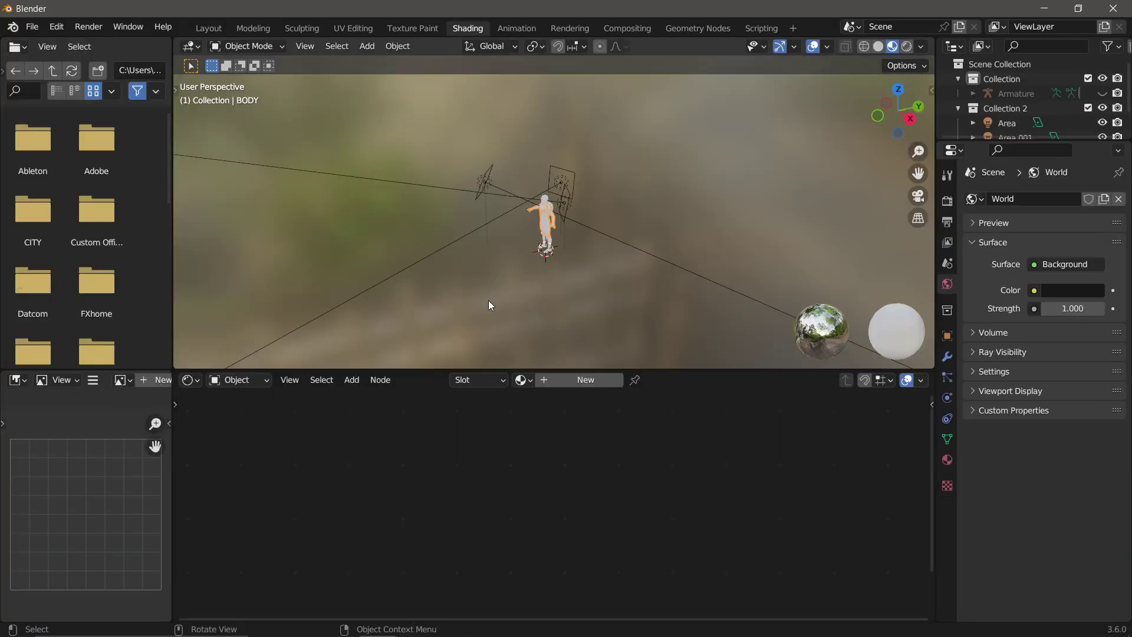
Create a new material on the body mesh and connect an Image Texture node to its Base Color.
click(570, 384)
drag(463, 436, 213, 439)
text(im)
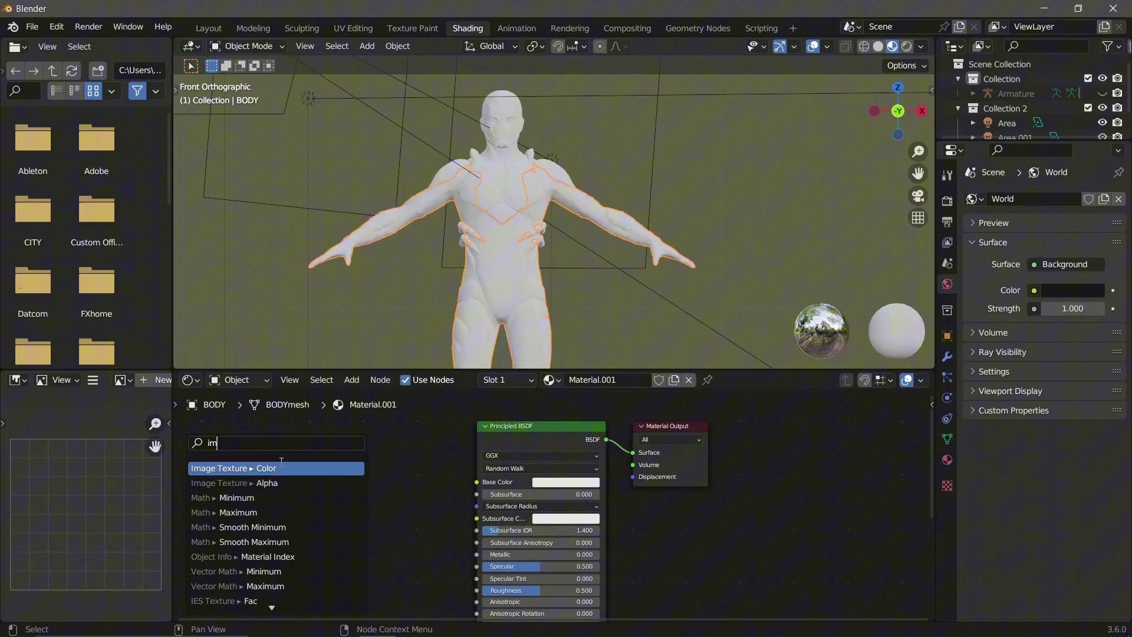
key(Return)
click(295, 448)
Load BB_B_L1_A.tga from the Blue Beetle texture folder into the Base Color texture node.
click(303, 468)
key(ctrl+f)
text(blue)
double_click(409, 144)
scroll(603, 349, down, 5)
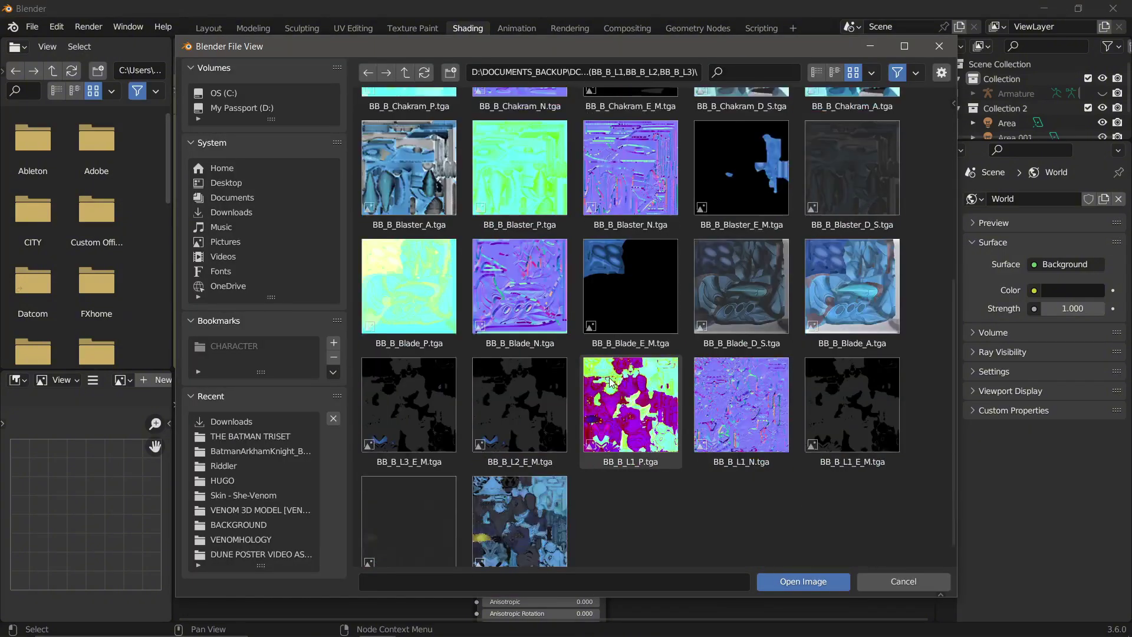
scroll(540, 483, up, 5)
scroll(530, 447, down, 5)
double_click(532, 272)
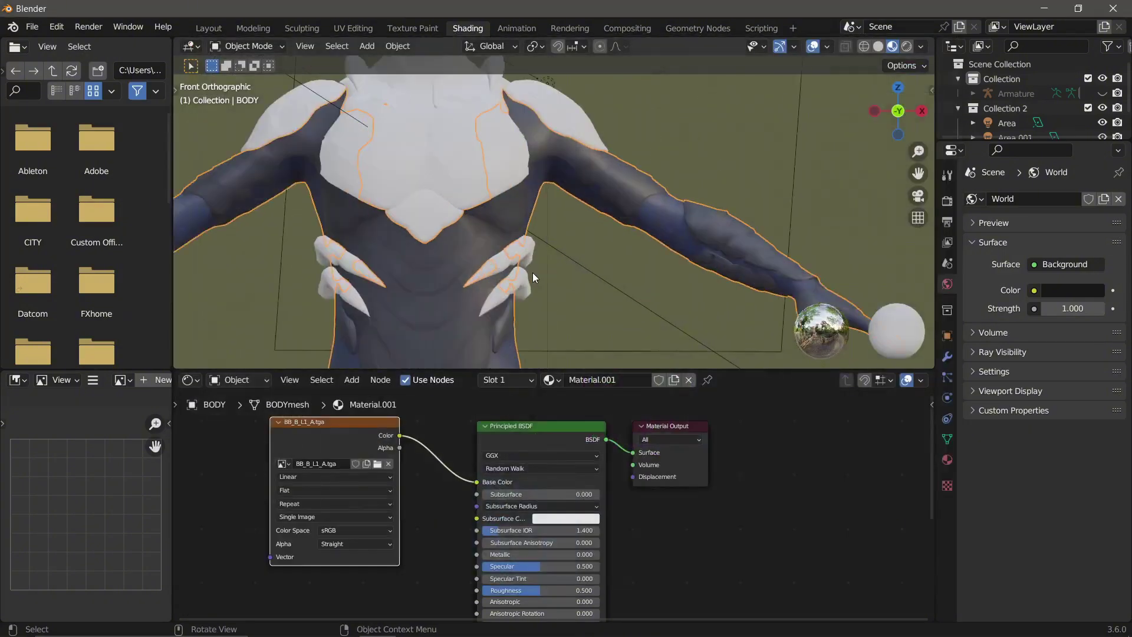
Load BB_B_L1_N.tga as a Non-Color texture feeding the body material's Normal input through a Normal Map node.
click(653, 506)
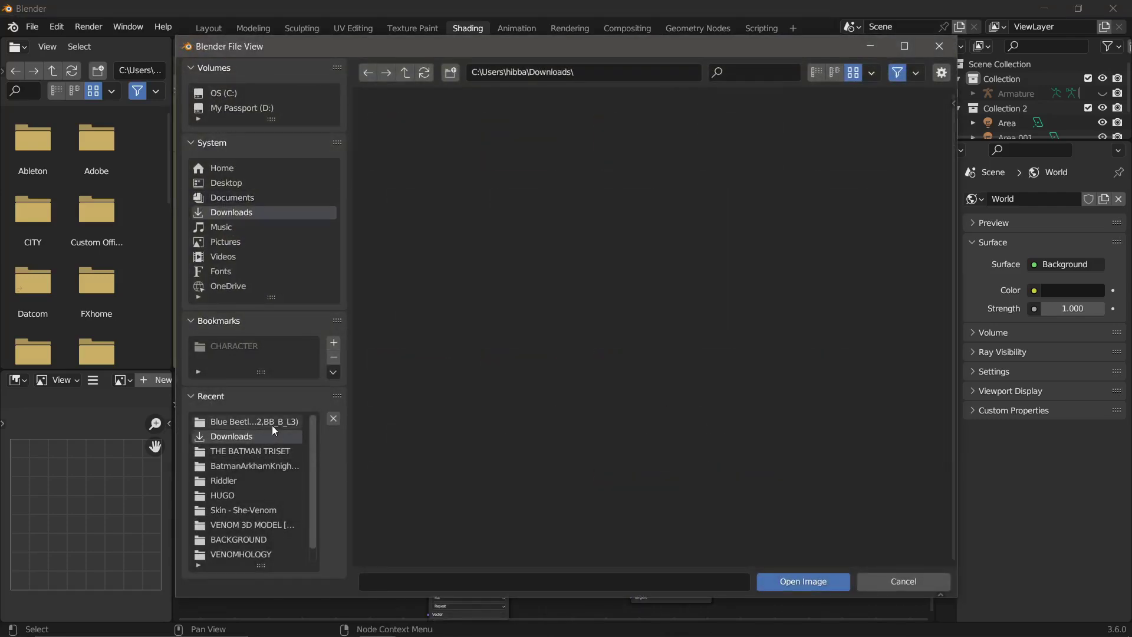
click(253, 421)
scroll(560, 359, down, 10)
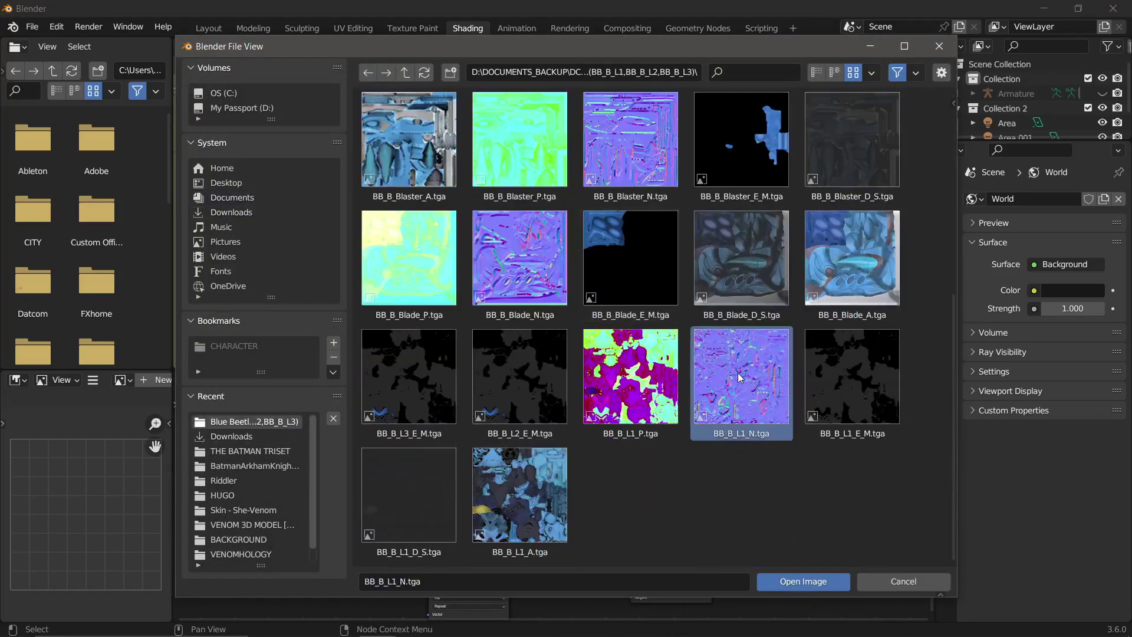
double_click(738, 372)
click(489, 543)
click(484, 470)
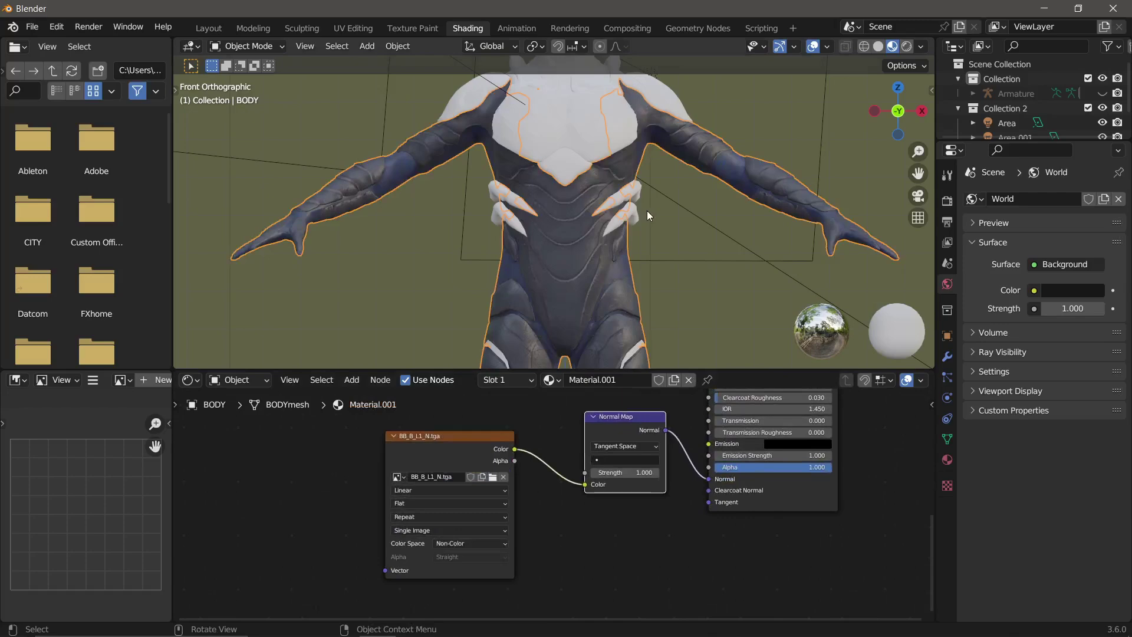
Spread out the normal texture nodes and insert a Bump node between the Normal Map and the Principled BSDF.
middle_drag(646, 210, 513, 231)
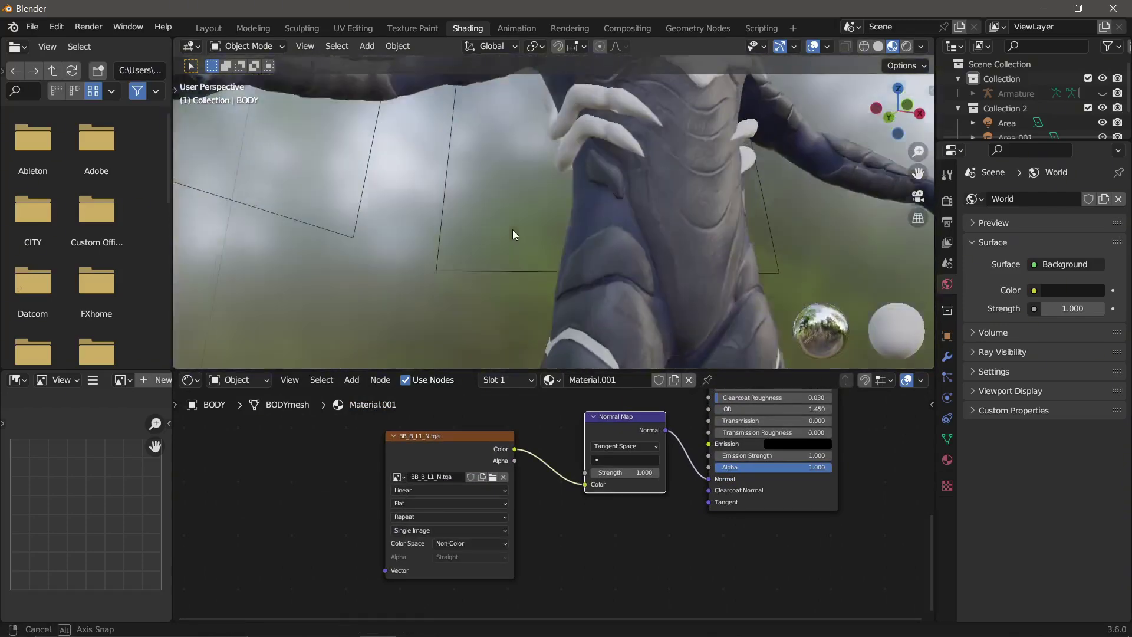
key(KP_1)
scroll(609, 203, up, 5)
click(609, 203)
middle_drag(509, 441, 459, 505)
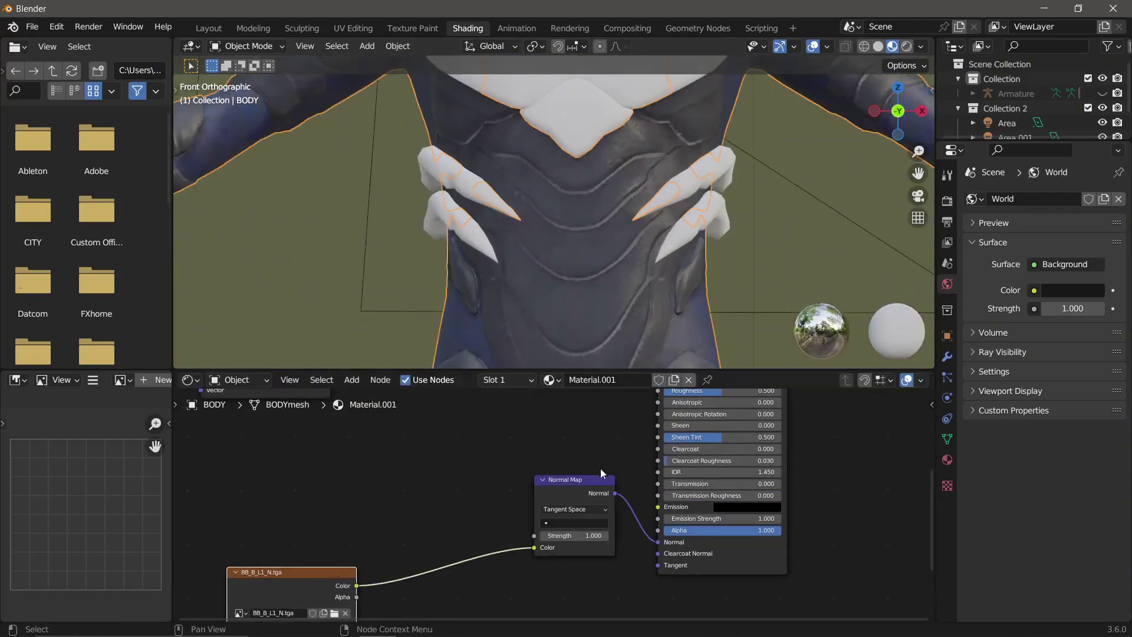
scroll(593, 476, down, 3)
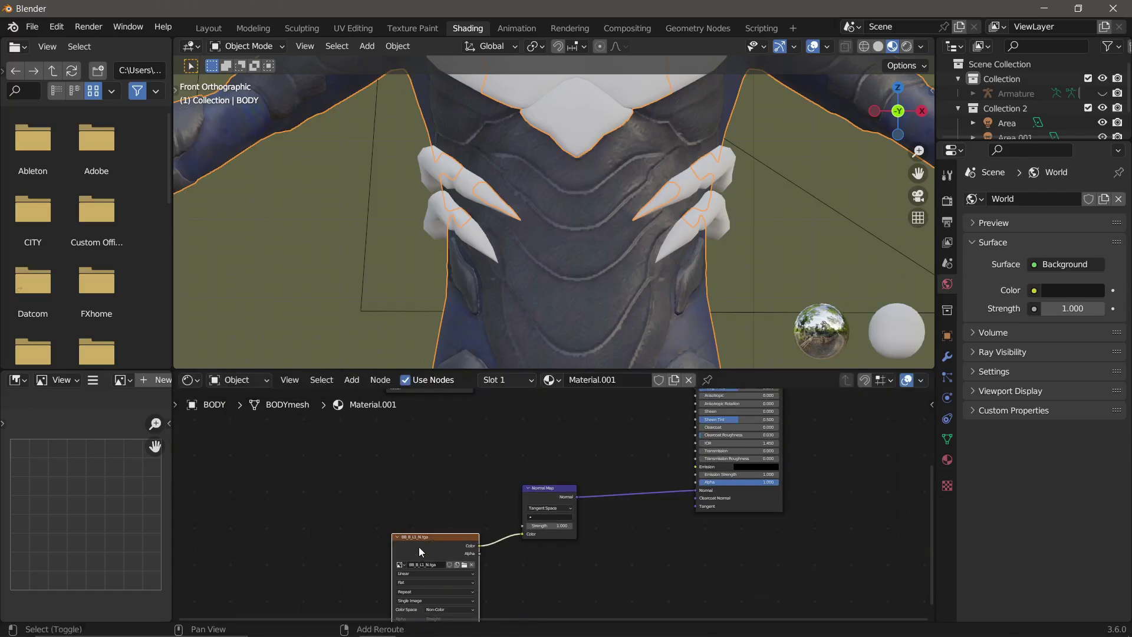
key(shift+a)
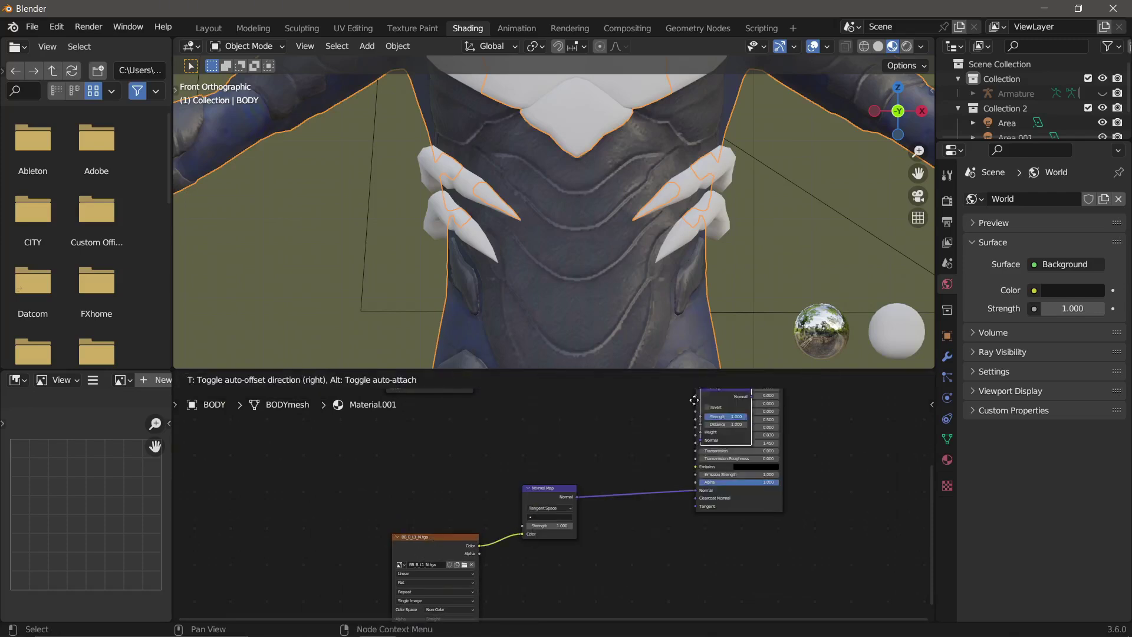
Connect the BB_B_L1_A.tga texture's Color output to the Bump node's Height input.
key(Home)
click(456, 436)
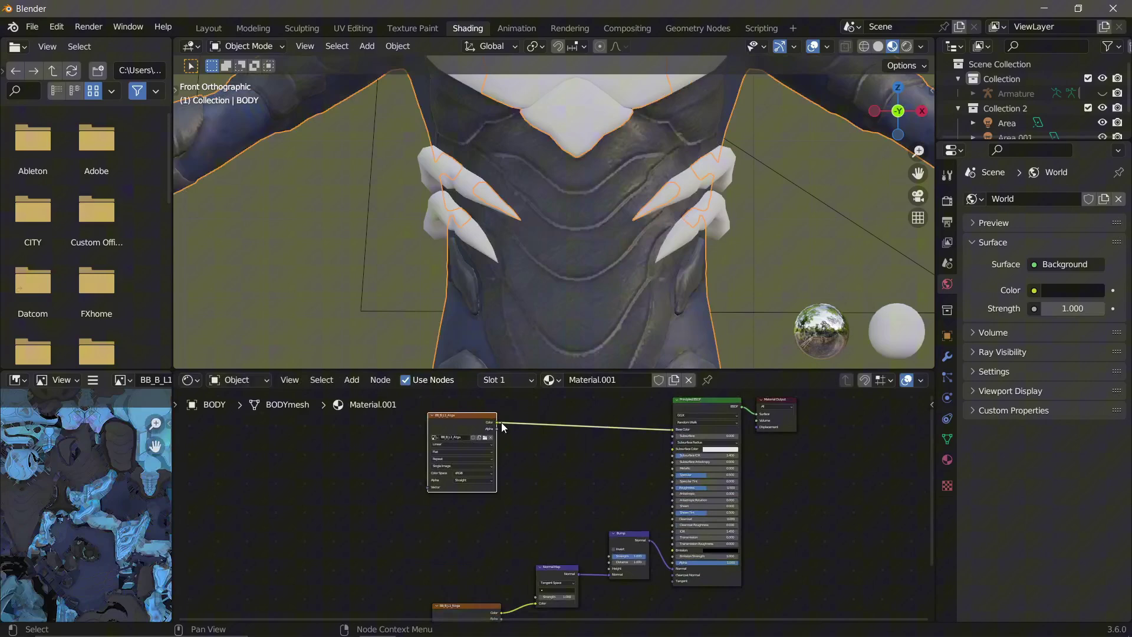
drag(603, 568, 604, 569)
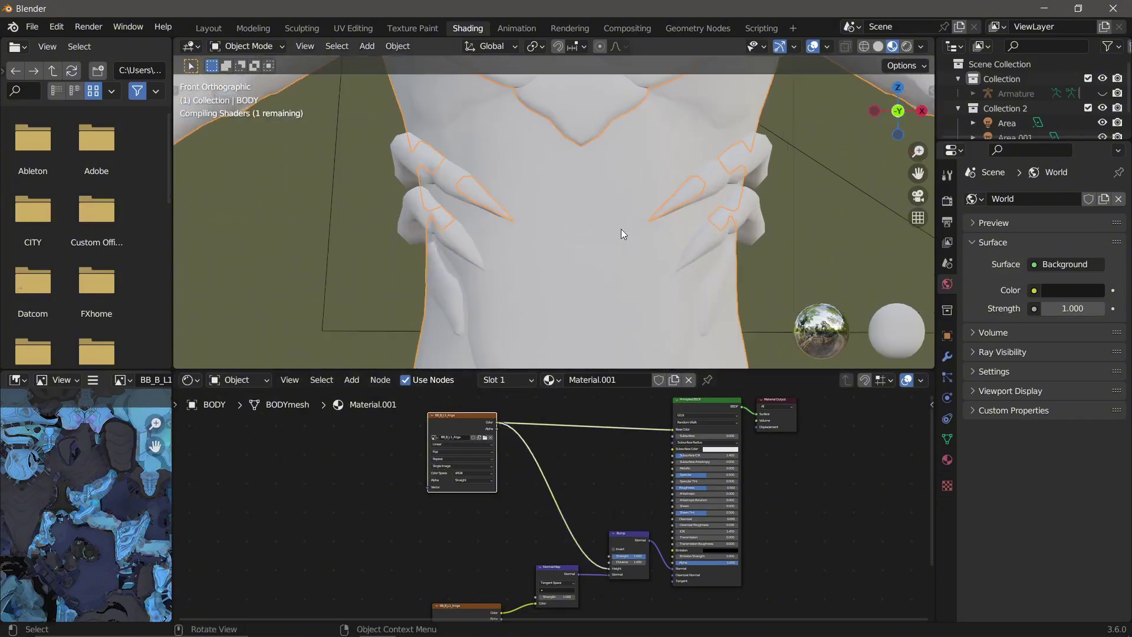
scroll(605, 196, down, 3)
scroll(562, 170, up, 8)
scroll(540, 337, down, 8)
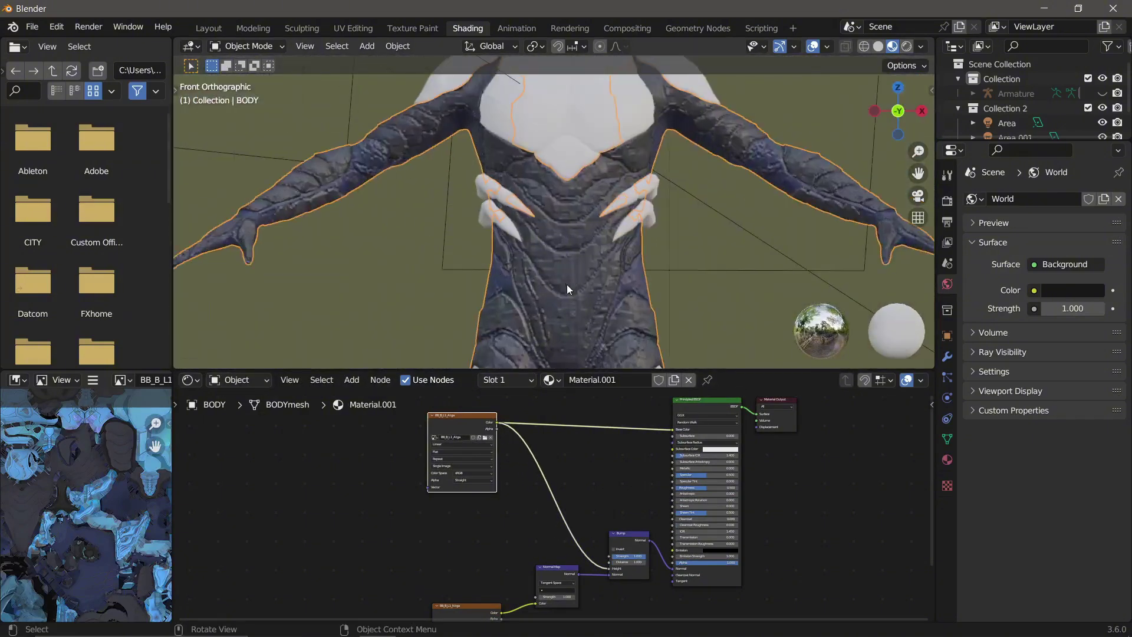
Reduce the Bump node's strength to 0.173 and check the relief on the body.
scroll(567, 288, up, 1)
scroll(580, 508, up, 6)
drag(679, 508, 651, 507)
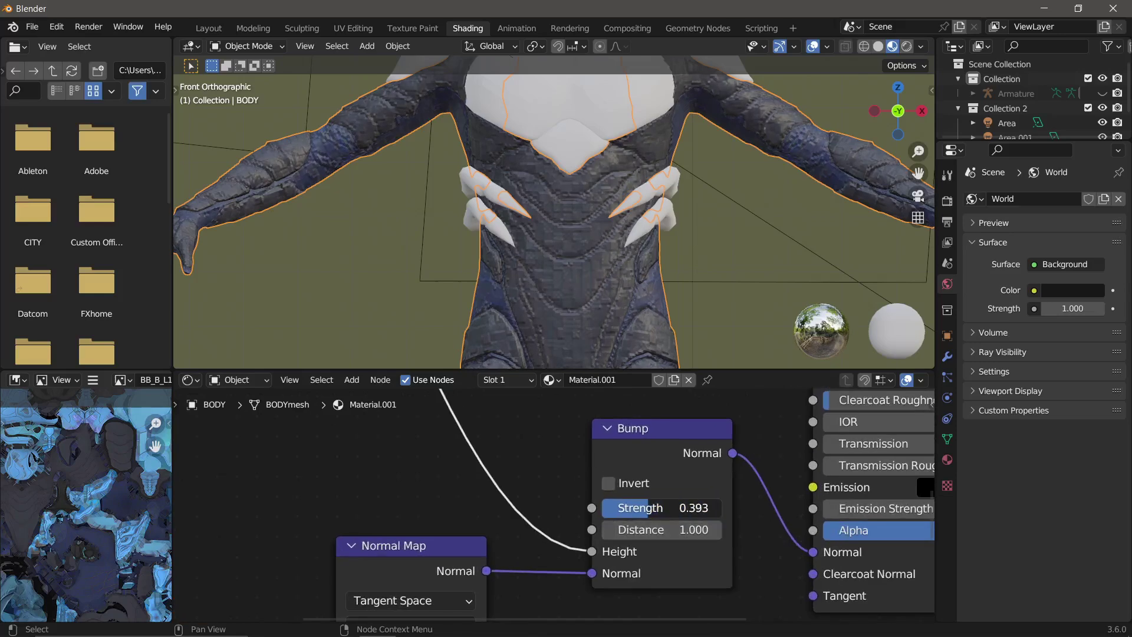
middle_drag(630, 269, 550, 194)
scroll(662, 178, down, 4)
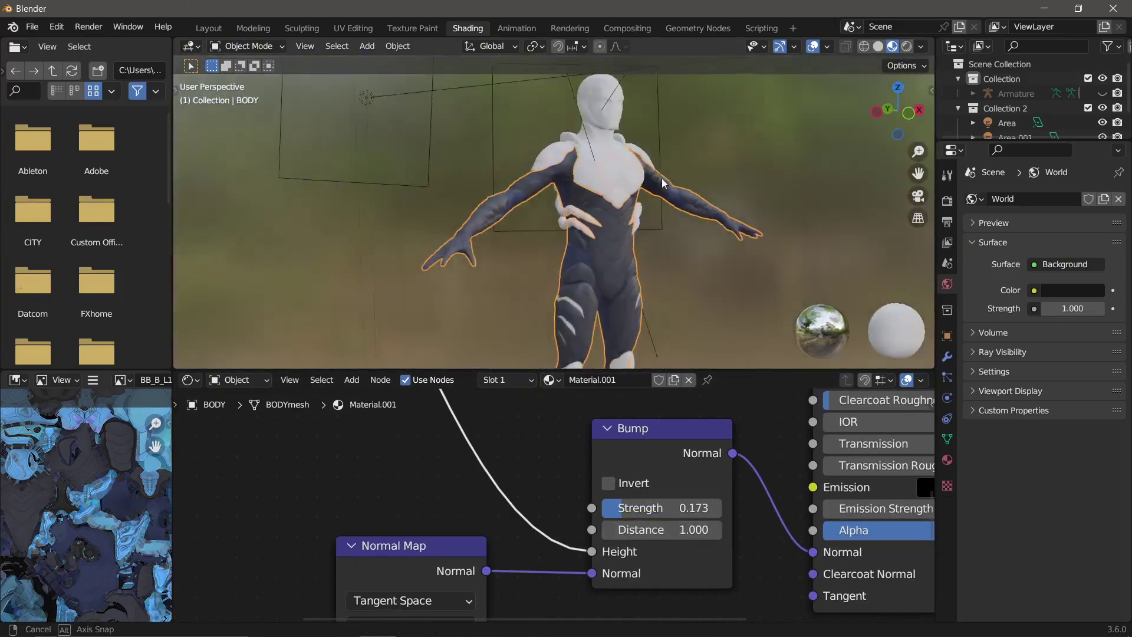
key(KP_1)
scroll(657, 436, down, 5)
Switch the viewport to rendered shading and inspect the body material's bump detail around the torso.
click(905, 48)
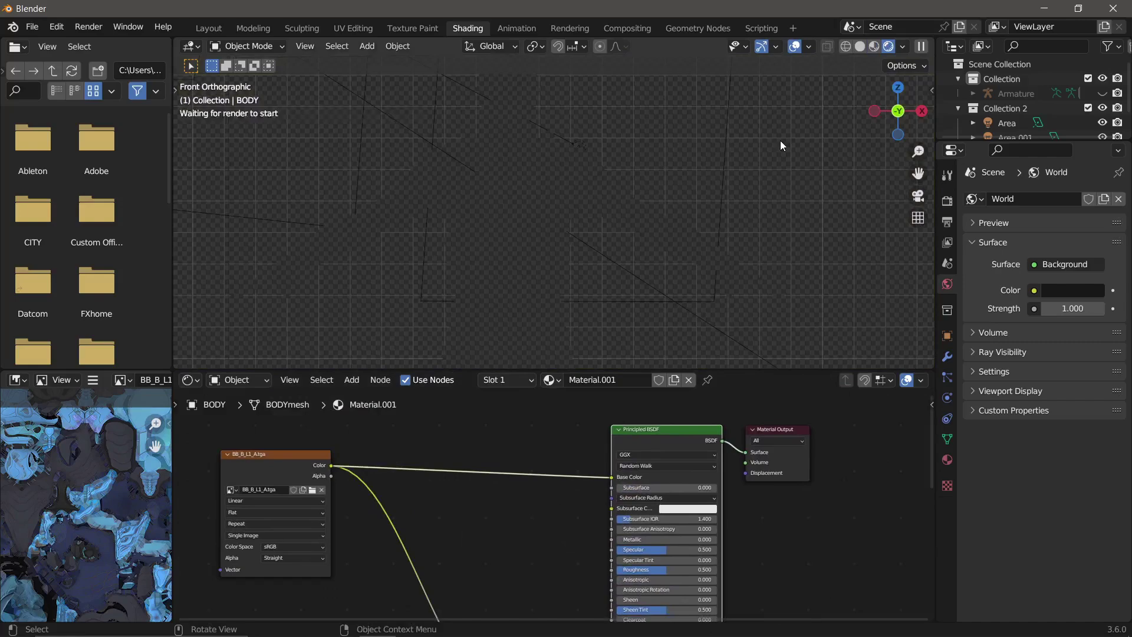
scroll(496, 189, up, 6)
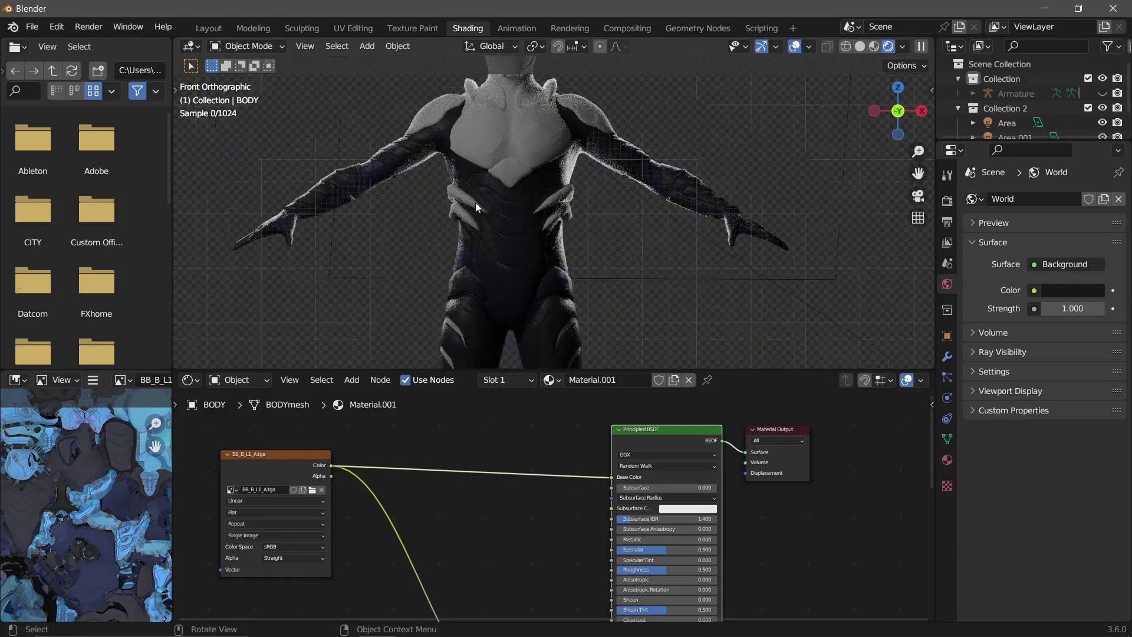
scroll(463, 234, down, 4)
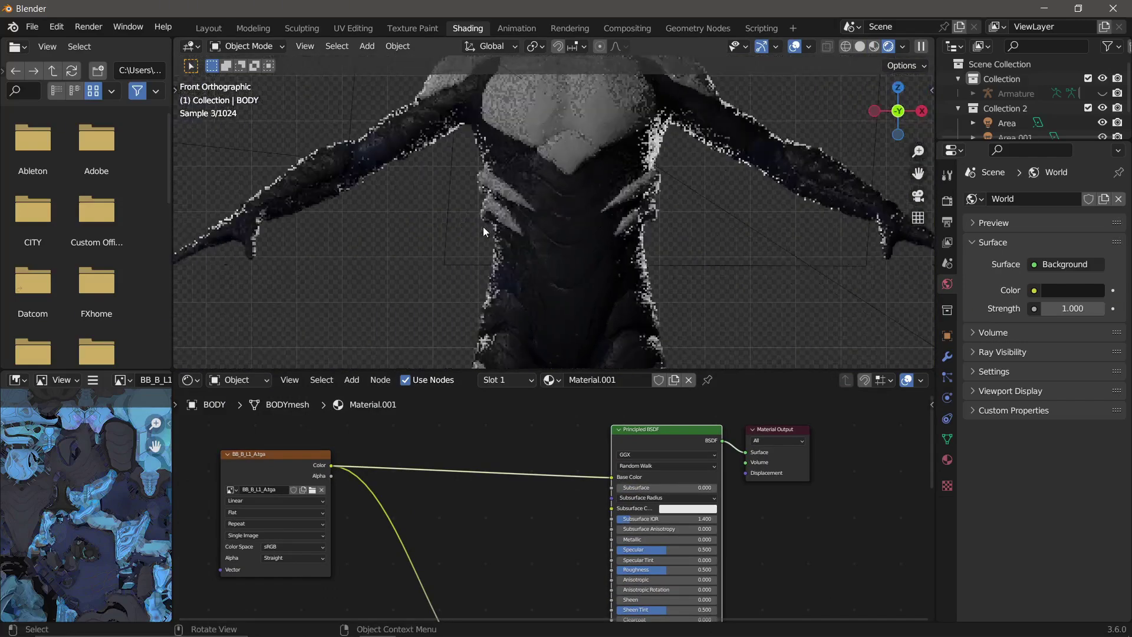
middle_drag(483, 512, 538, 335)
scroll(590, 283, up, 5)
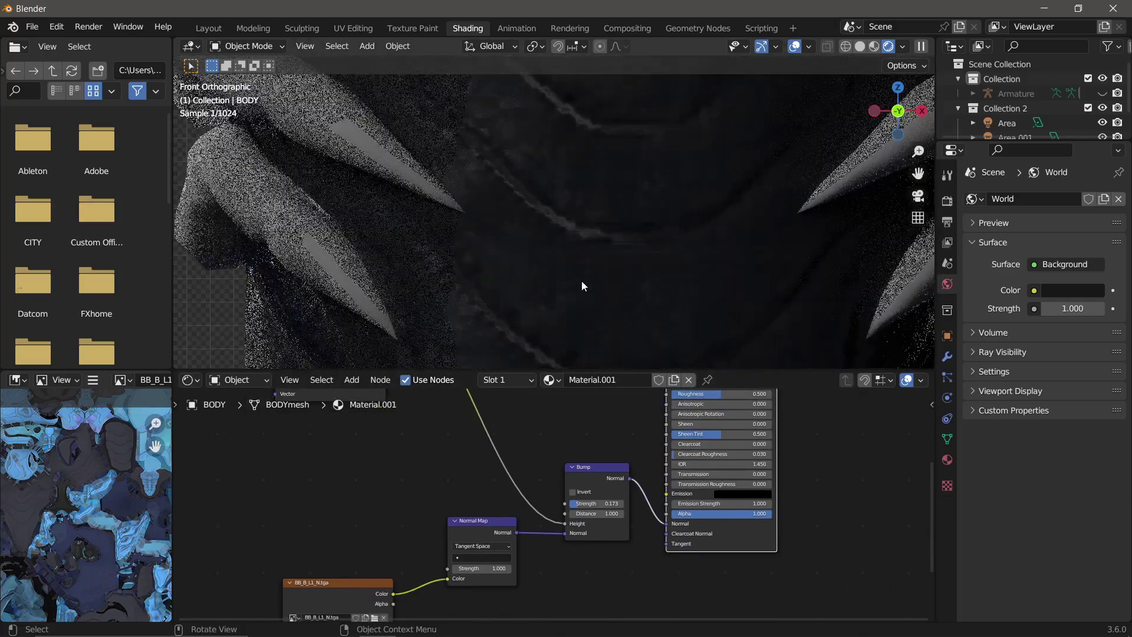
Connect the Scratched Metal 4K roughness texture's Color output to the Principled BSDF's Roughness and check the sheen on the torso.
click(581, 231)
scroll(515, 485, down, 2)
middle_drag(516, 485, 524, 394)
click(495, 572)
key(shift+d)
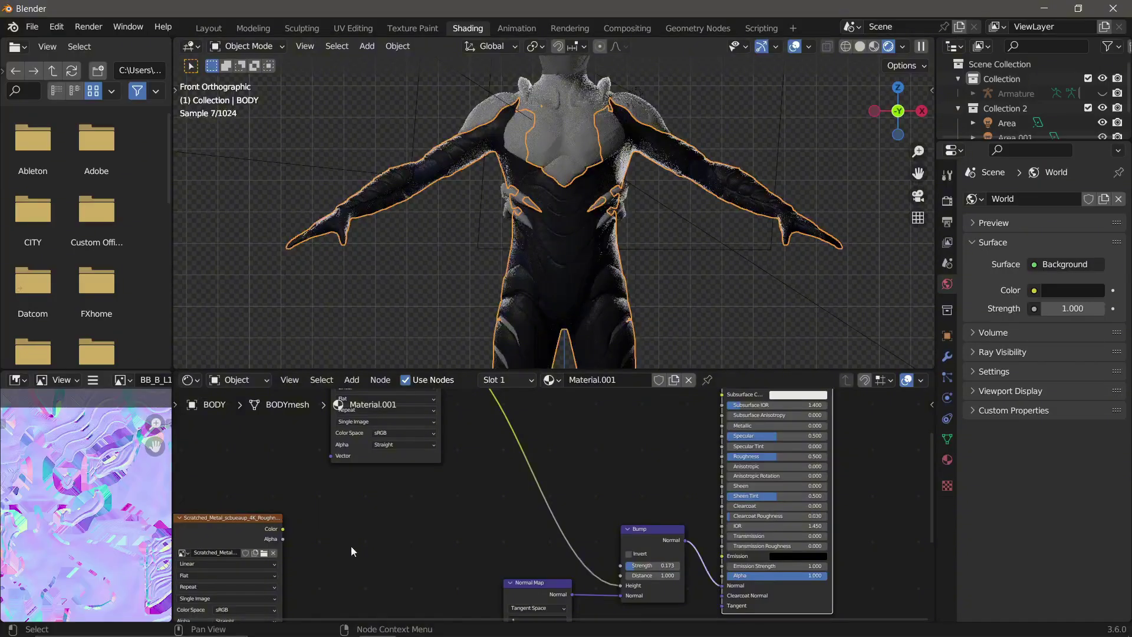
drag(282, 529, 713, 468)
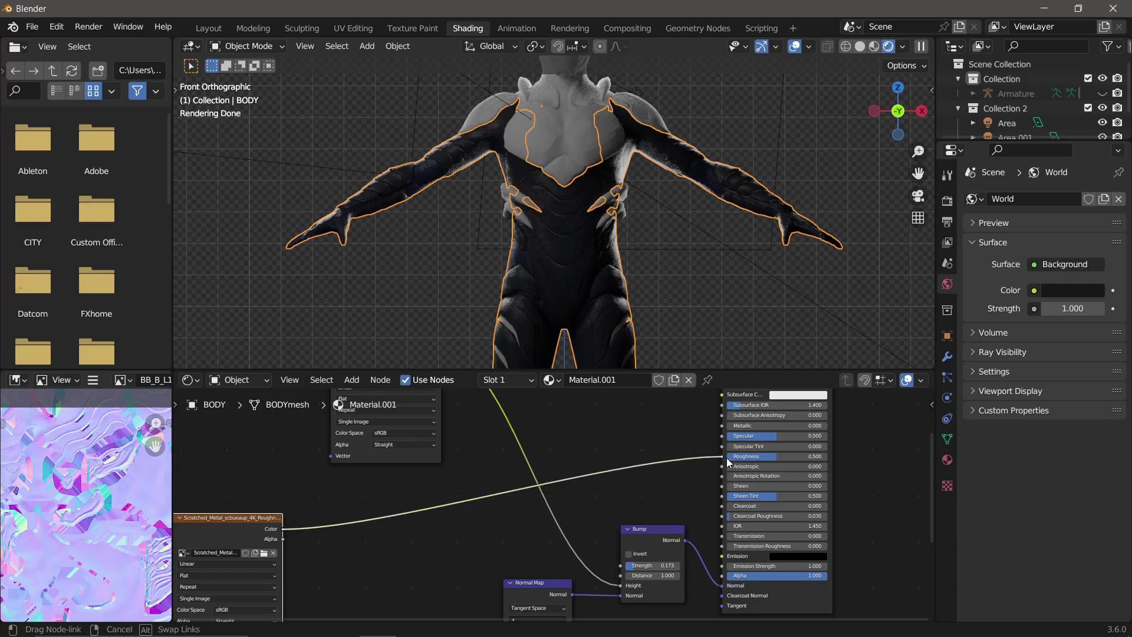
scroll(630, 262, up, 6)
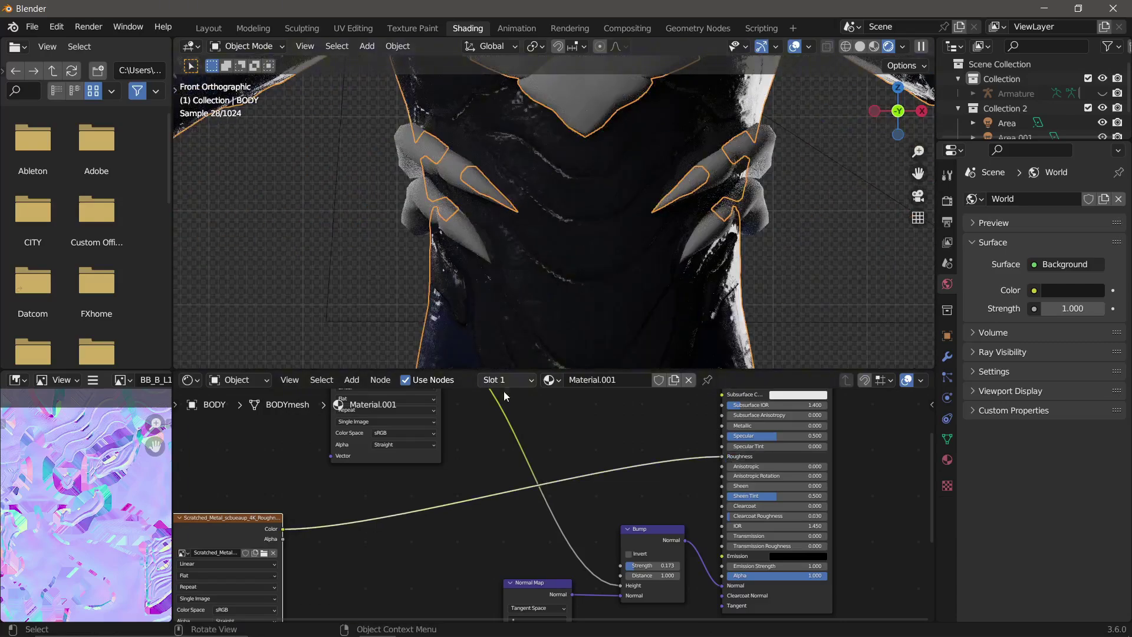
scroll(469, 215, down, 4)
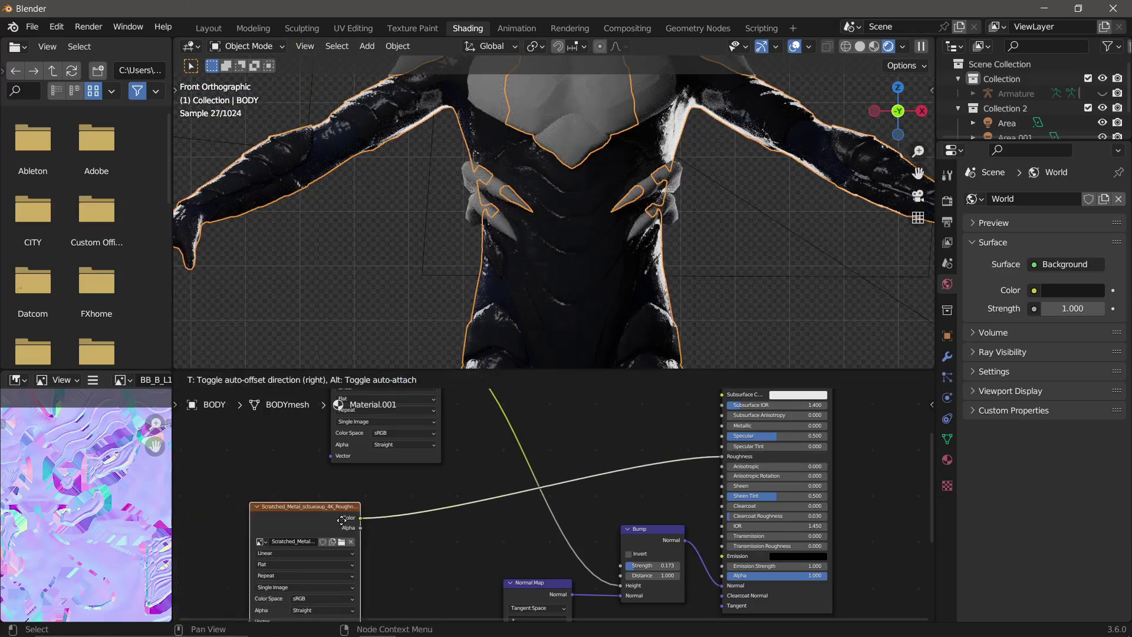
Insert a Color Ramp between the scratched metal texture and Roughness, and place its white stop at 0.742.
middle_drag(387, 535, 383, 466)
scroll(383, 466, up, 2)
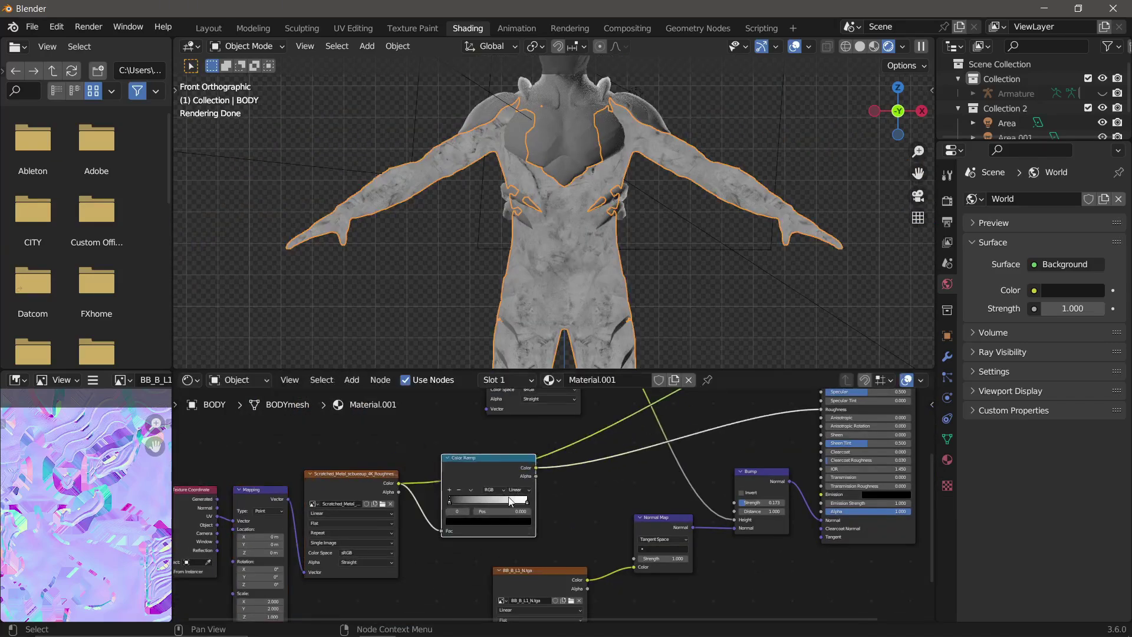
drag(438, 506, 494, 503)
scroll(573, 252, up, 3)
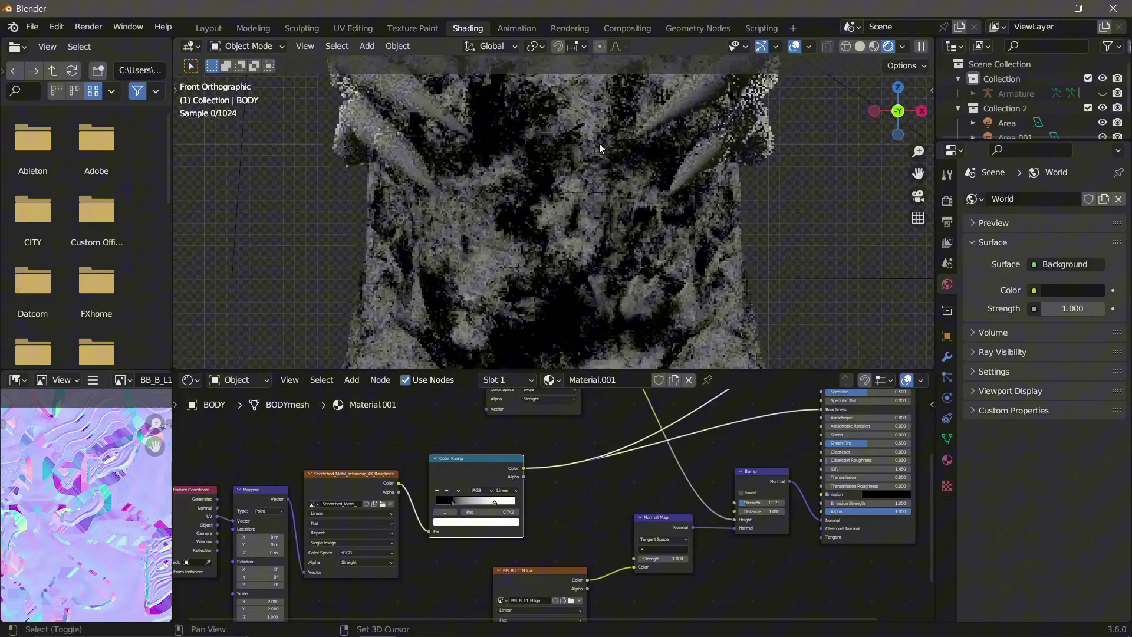
scroll(603, 413, up, 2)
Change the Color Ramp's dark stop to light grey at position 0.204 and check the body's roughness.
click(351, 544)
click(390, 575)
drag(491, 381, 509, 277)
scroll(526, 238, up, 3)
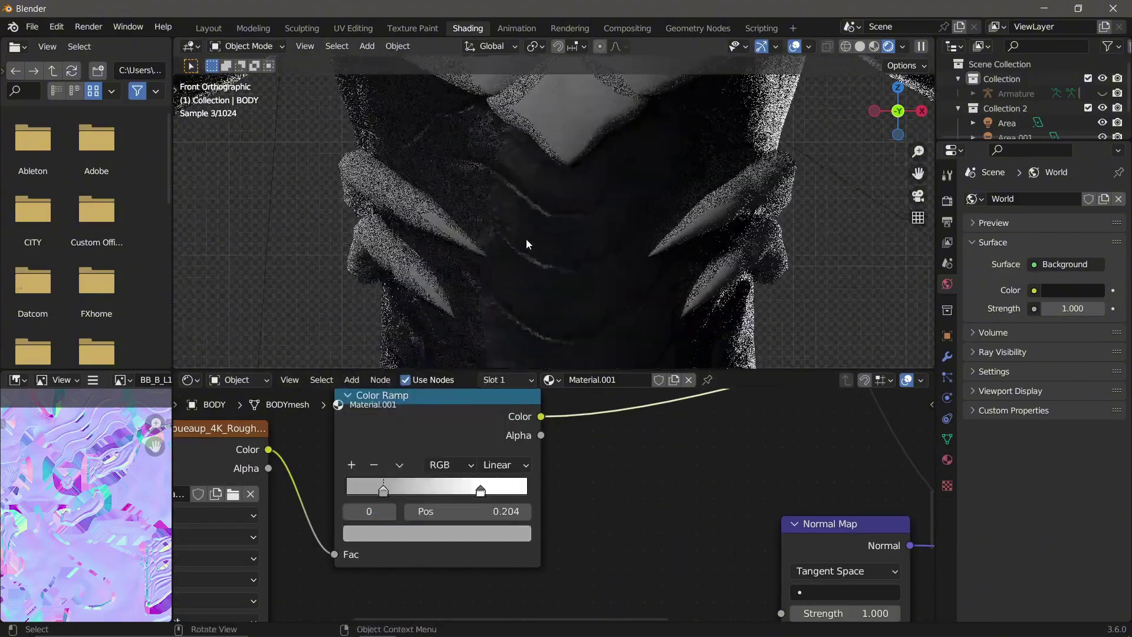
scroll(413, 531, up, 2)
click(406, 541)
scroll(554, 236, down, 5)
scroll(554, 236, up, 2)
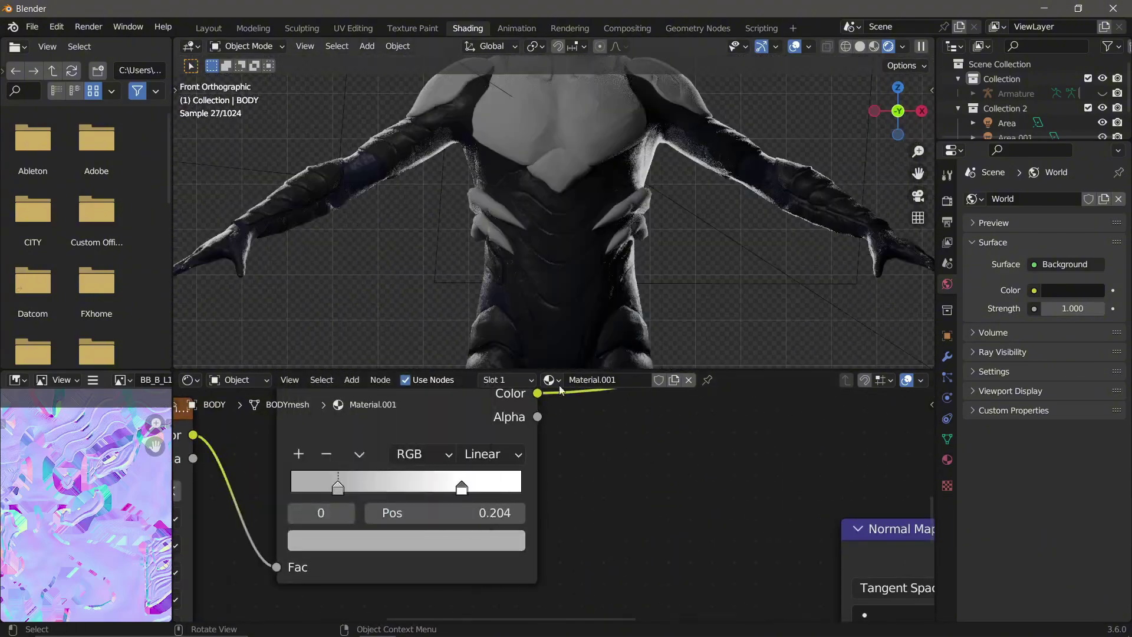
Mix the BB_B_L1_A.tga texture with the Color Ramp output and feed the result into the Bump node's Height.
scroll(469, 471, down, 3)
middle_drag(555, 548, 522, 599)
click(417, 423)
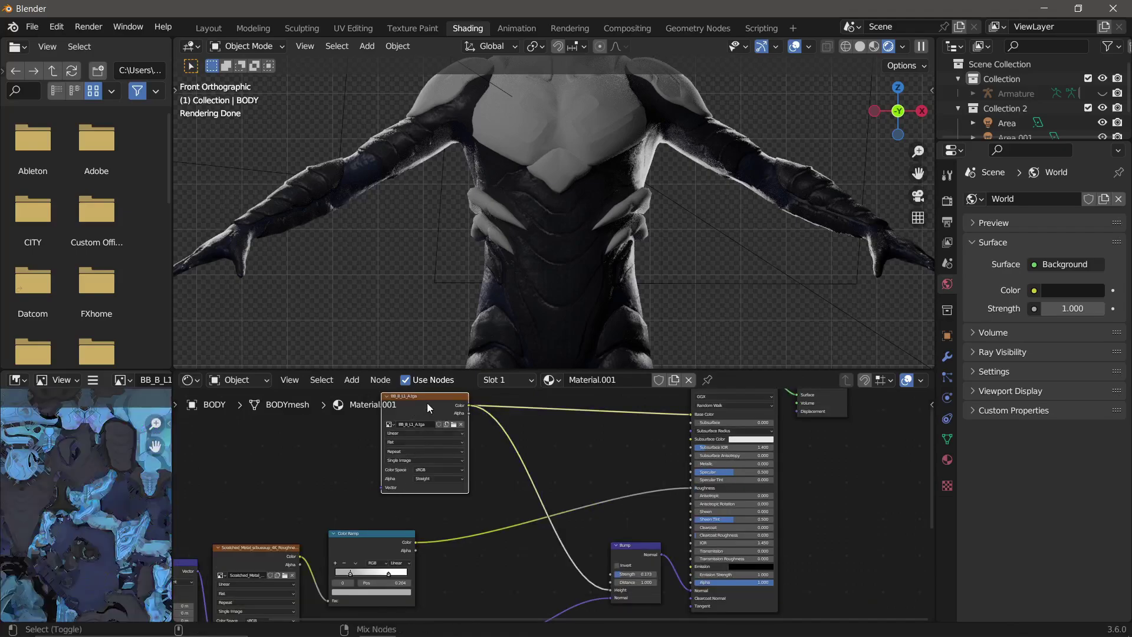
ctrl+shift+right_drag(427, 402, 371, 560)
drag(463, 405, 694, 427)
key(h)
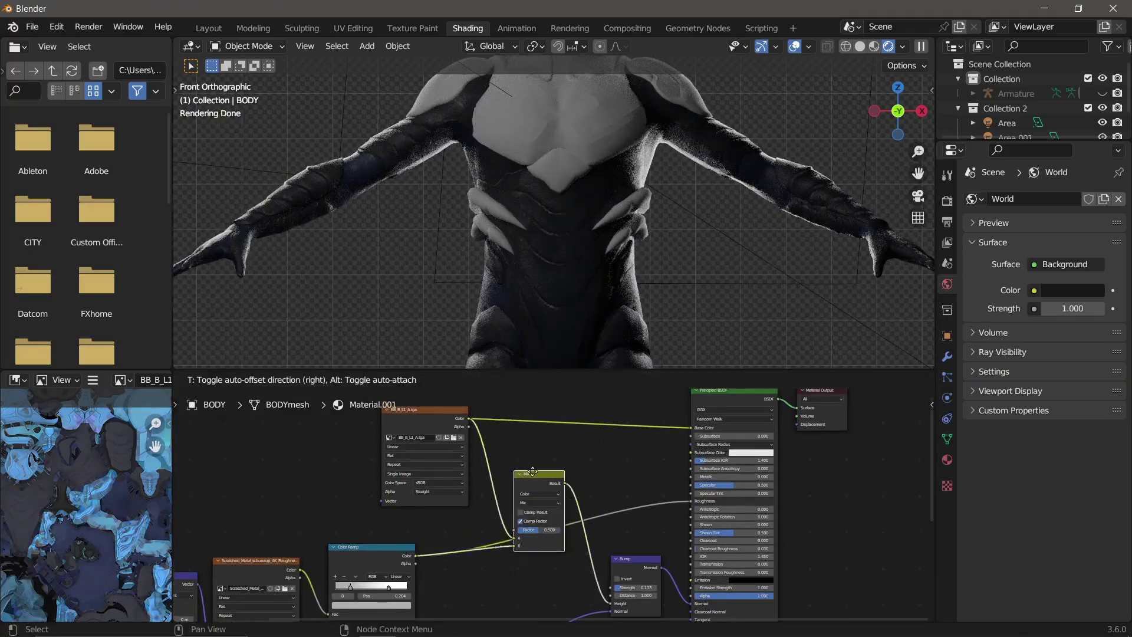
Try Bump strengths of 0.507 and 0.347 and inspect the relief on the body from several views.
scroll(500, 222, up, 10)
middle_drag(390, 301, 562, 219)
scroll(601, 441, up, 5)
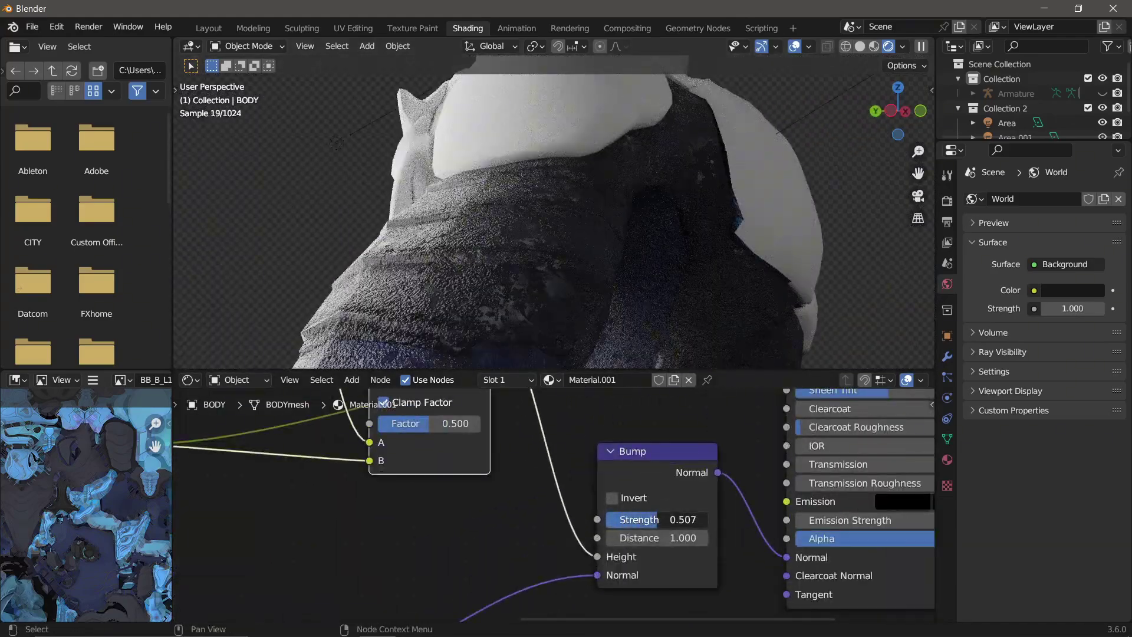
key(KP_1)
scroll(568, 153, up, 3)
scroll(568, 153, down, 3)
Set the Bump node's strength to 0.127 and inspect the relief around the waist and hand.
click(947, 201)
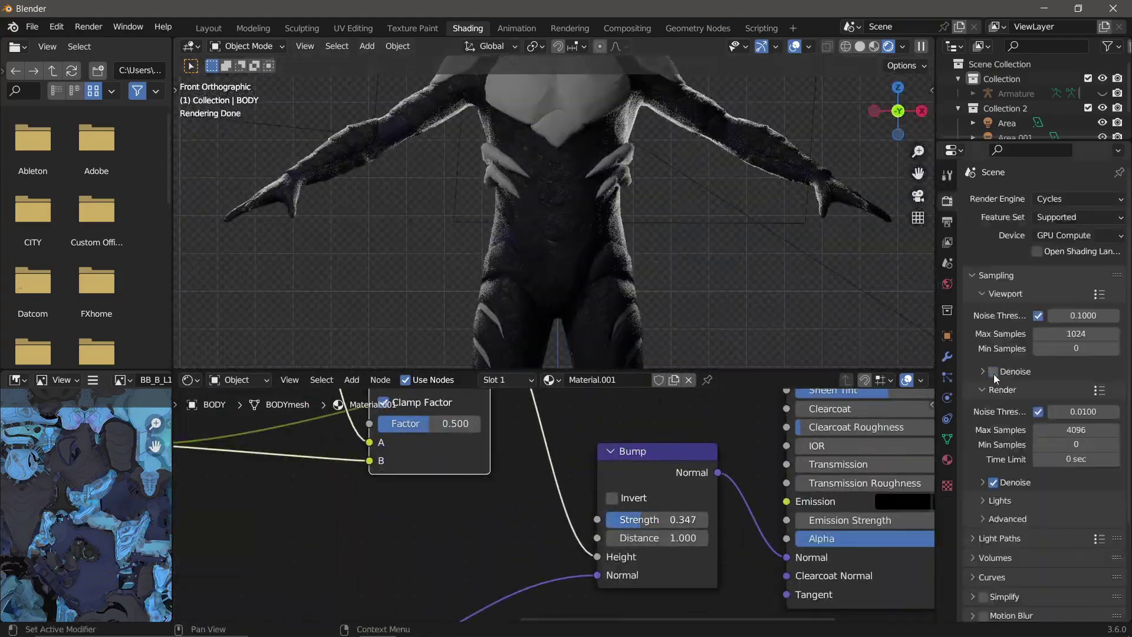
scroll(554, 505, up, 2)
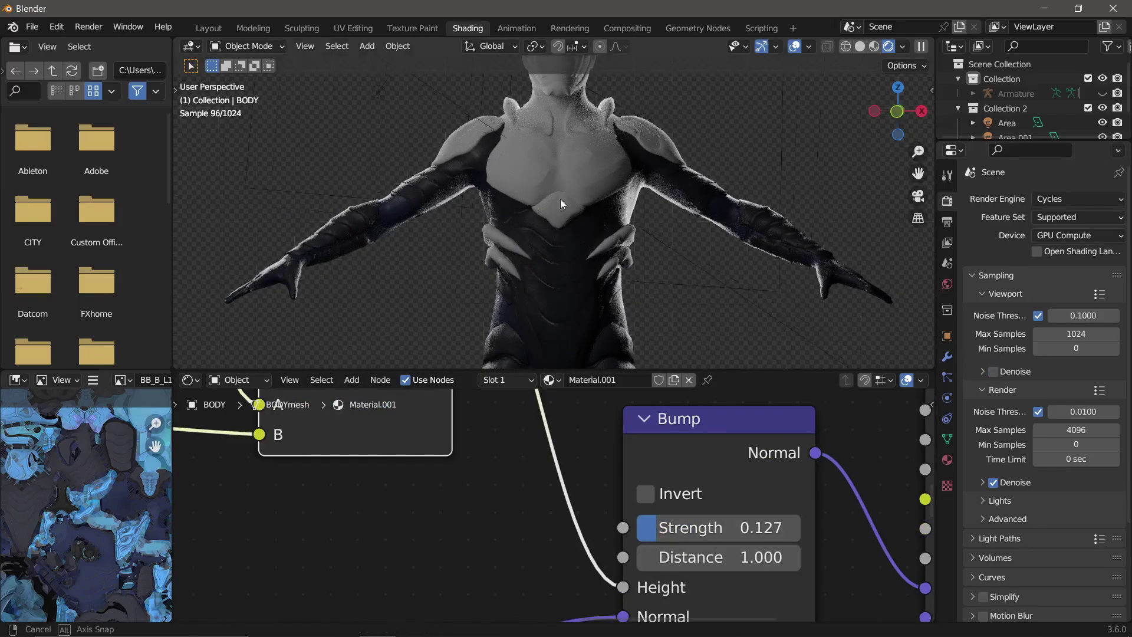
middle_drag(560, 199, 495, 135)
scroll(515, 157, up, 5)
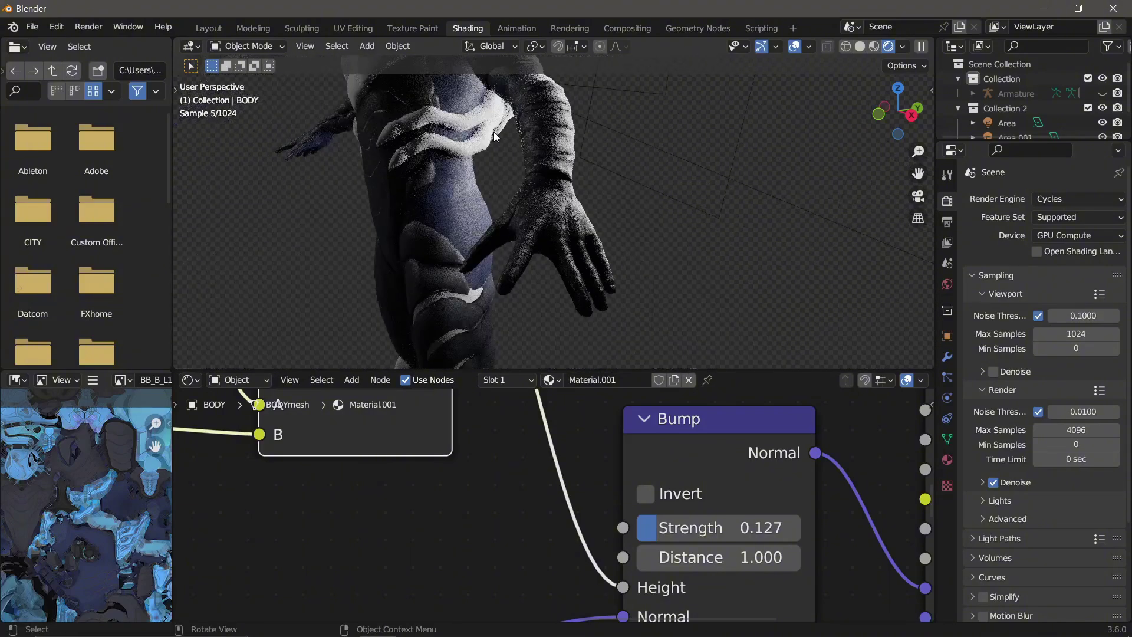
Set the body material's Metallic value to 0.785 and check the figure from the front.
key(KP_1)
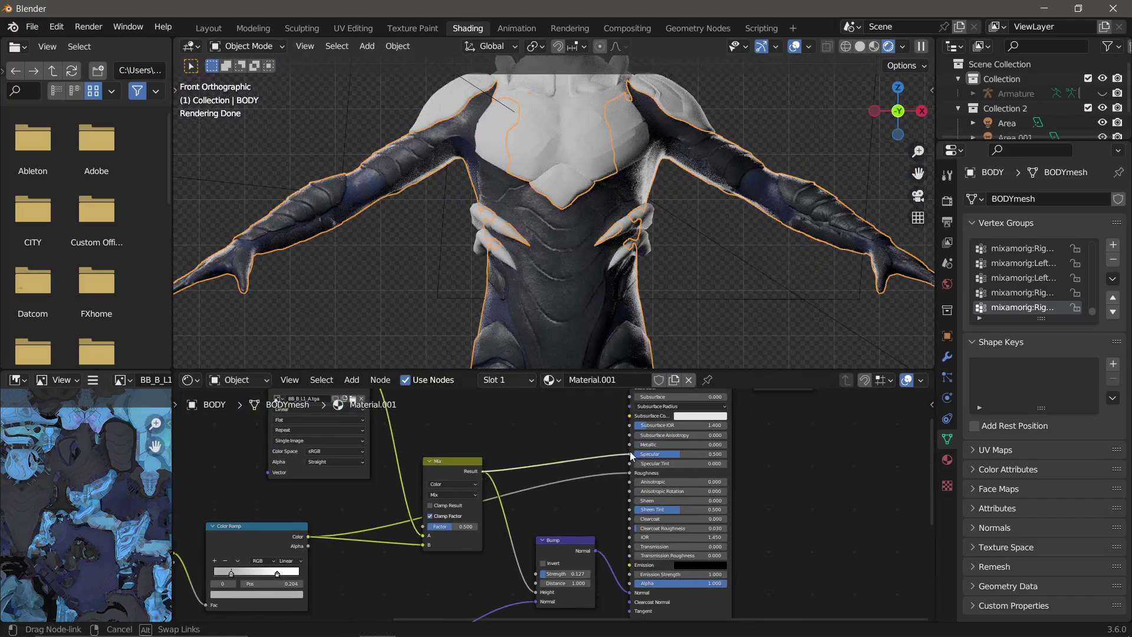
drag(630, 453, 630, 445)
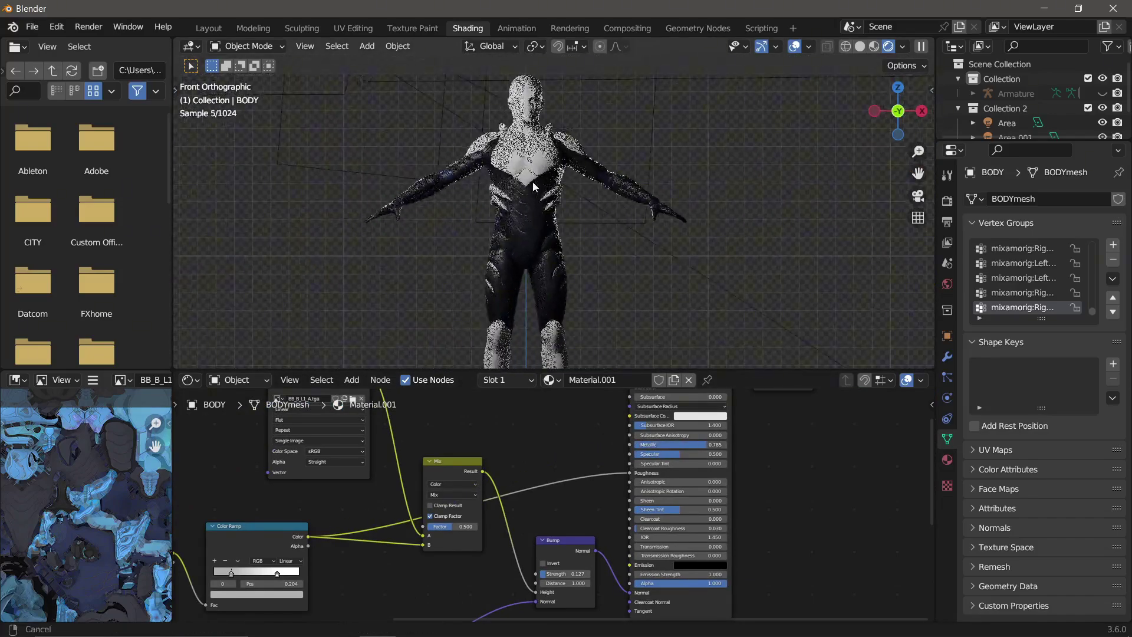
scroll(555, 471, down, 4)
Paste the body material's nodes into Material.002 and disconnect its Roughness and Bump Height inputs.
right_click(383, 354)
click(385, 353)
click(500, 380)
key(ctrl+v)
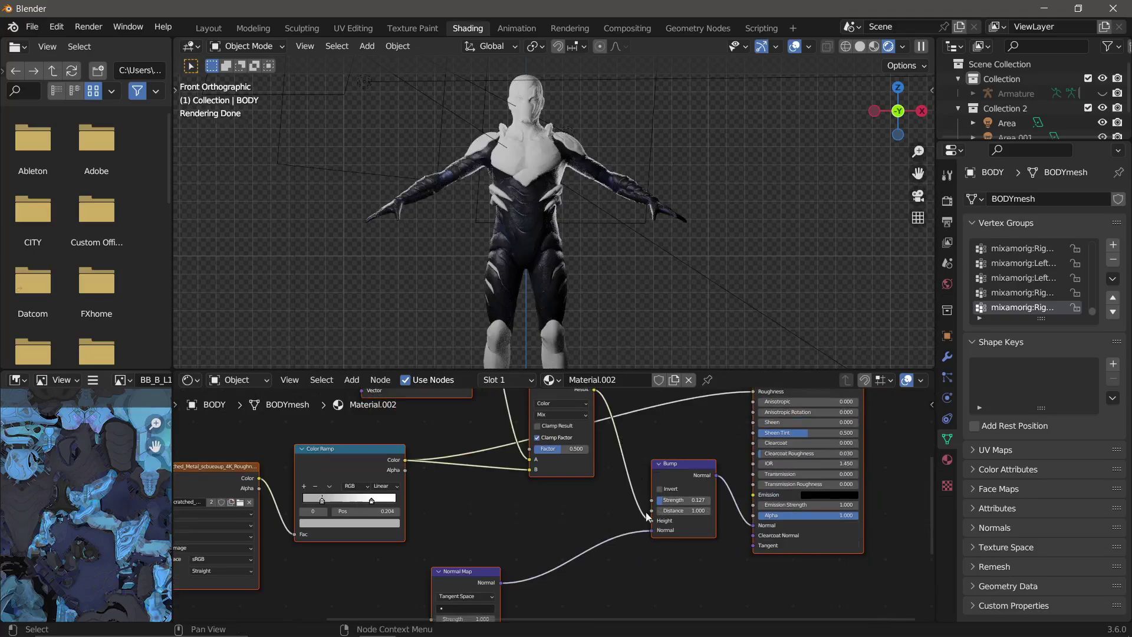
scroll(732, 482, up, 4)
drag(732, 480, 540, 198)
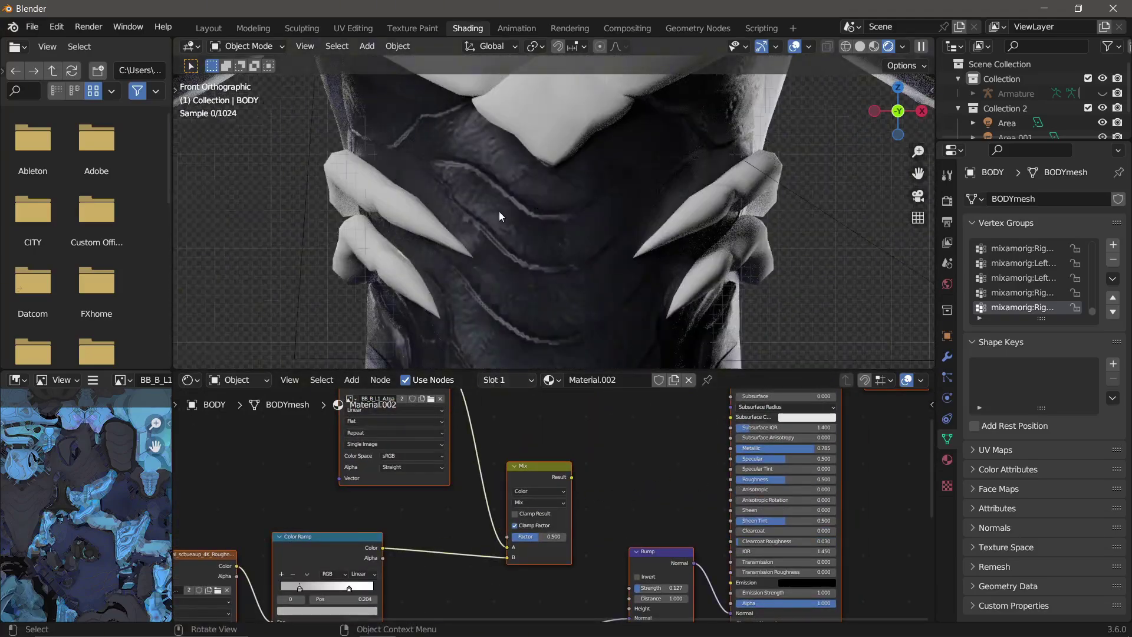
Assign Material.001 back to the body, lower its Specular to 0.147, and check the figure at an angle.
click(549, 380)
click(584, 416)
middle_drag(589, 206, 695, 492)
scroll(501, 254, down, 5)
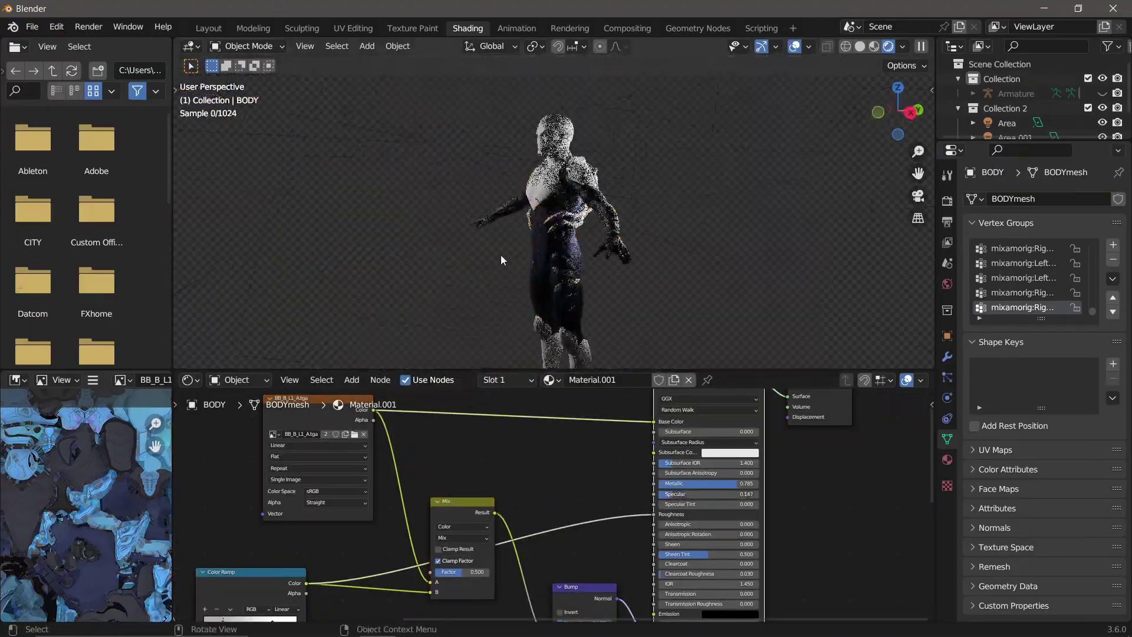
Set up the CHEST PLATE material with the SMU_MN1.TGA texture mixed into the Bump height, and reduce Bump strength to 0.090.
click(501, 254)
click(234, 432)
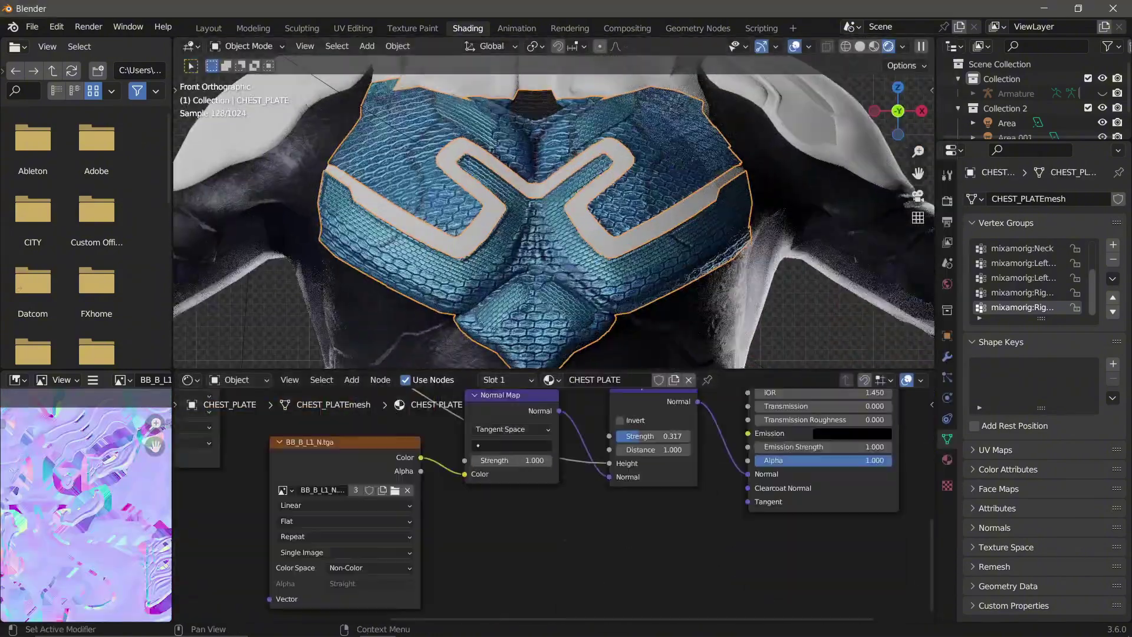
drag(444, 419, 582, 572)
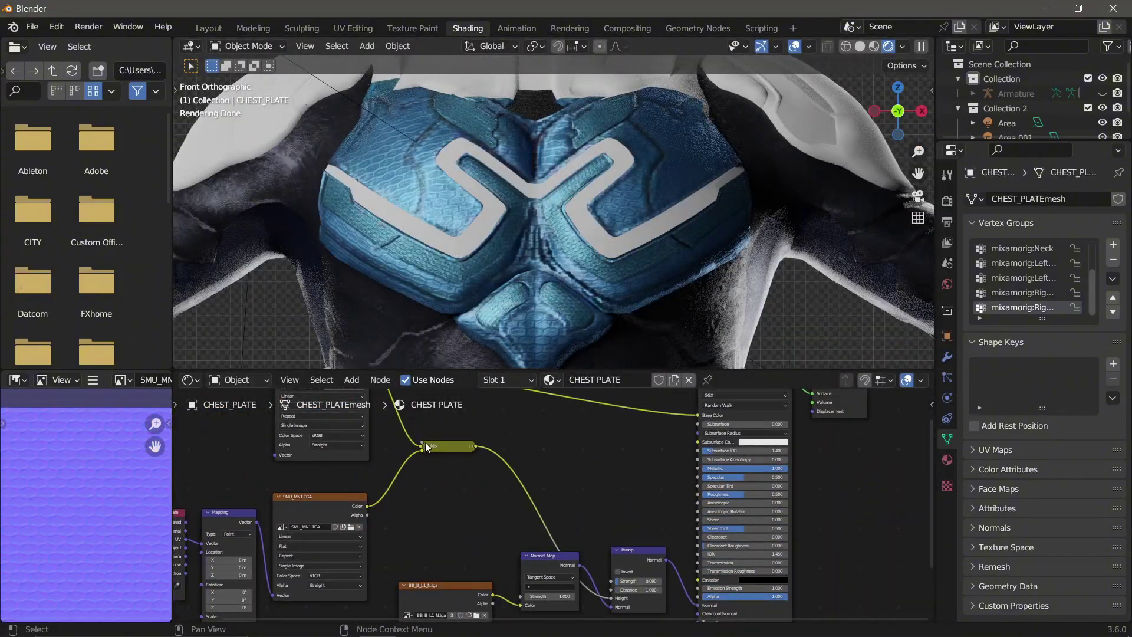
Adjust the values of the Mapping node that drives the chest plate's SMU_MN1.TGA texture.
scroll(366, 532, up, 4)
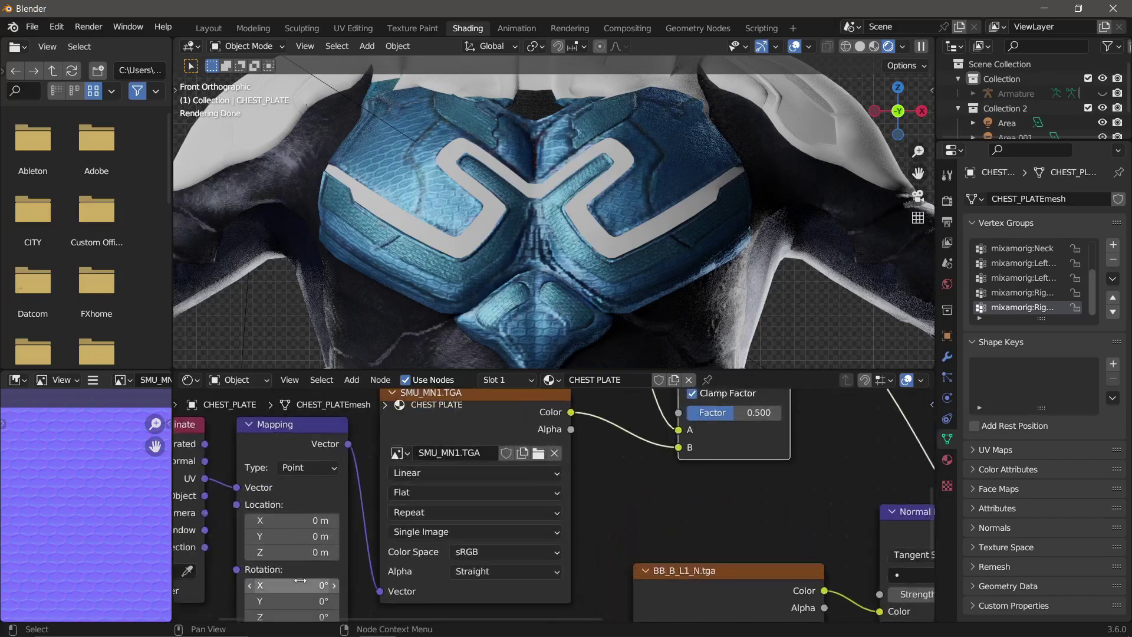
shift+scroll(320, 550, down, 3)
drag(311, 538, 348, 539)
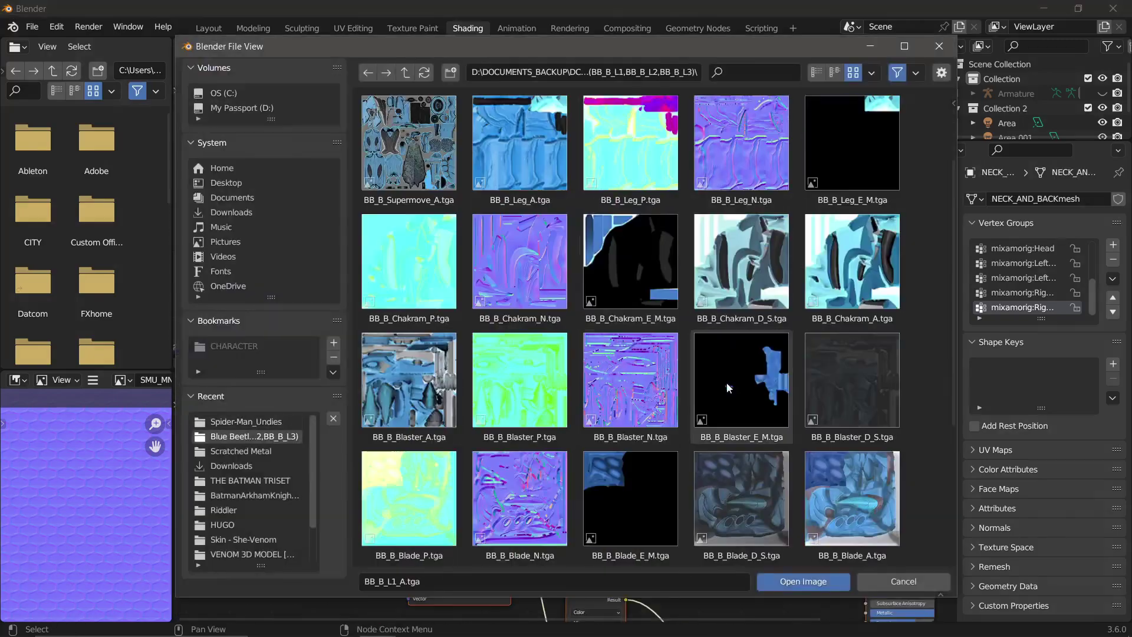
Browse the BB_B texture images for the neck and back material, and create Material.002 for the LIGHT_UP_ mesh.
scroll(615, 375, down, 5)
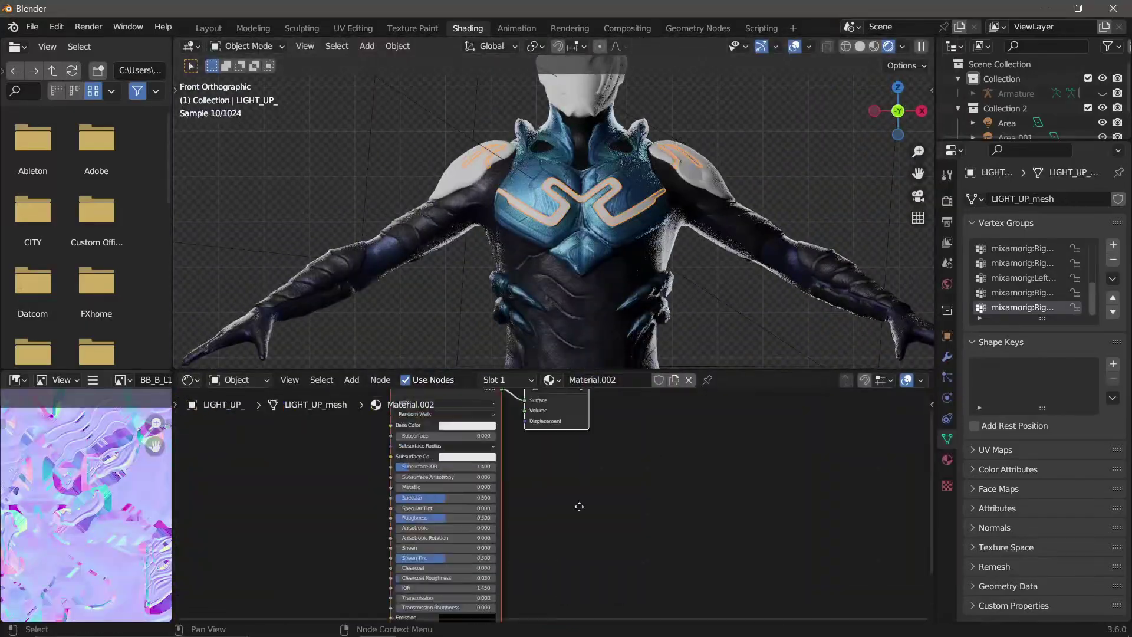
click(688, 238)
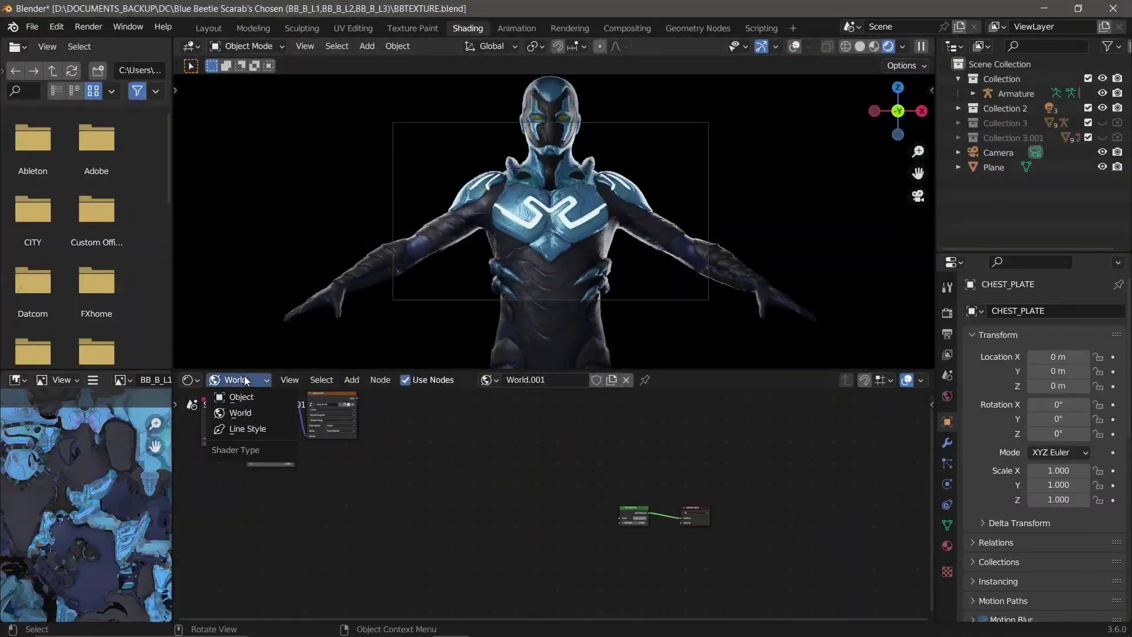
Review the chest plate up close, switch to the World shader nodes, and arrange the Mapping nodes with the lapa_4k.exr environment texture.
click(241, 397)
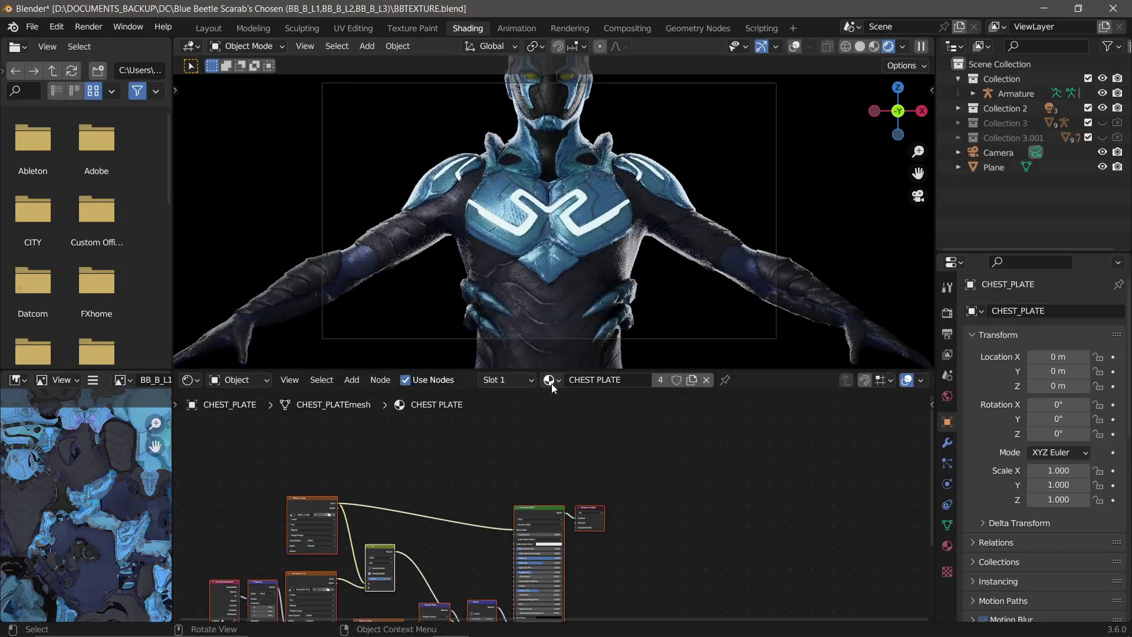
scroll(330, 361, up, 4)
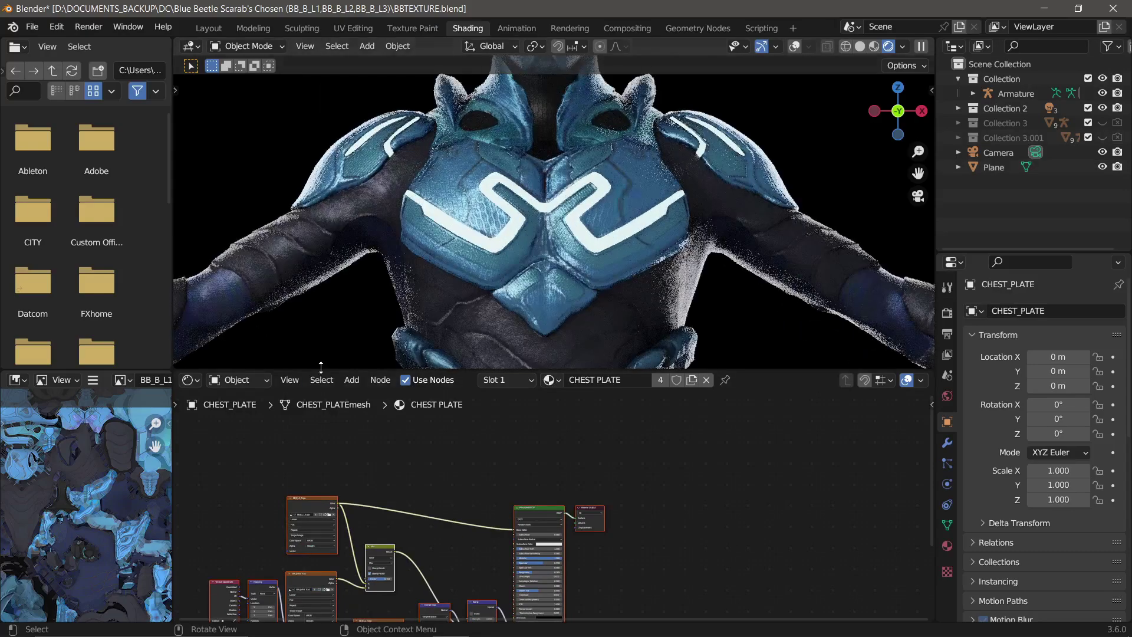
click(239, 380)
click(239, 411)
click(306, 476)
scroll(307, 475, down, 2)
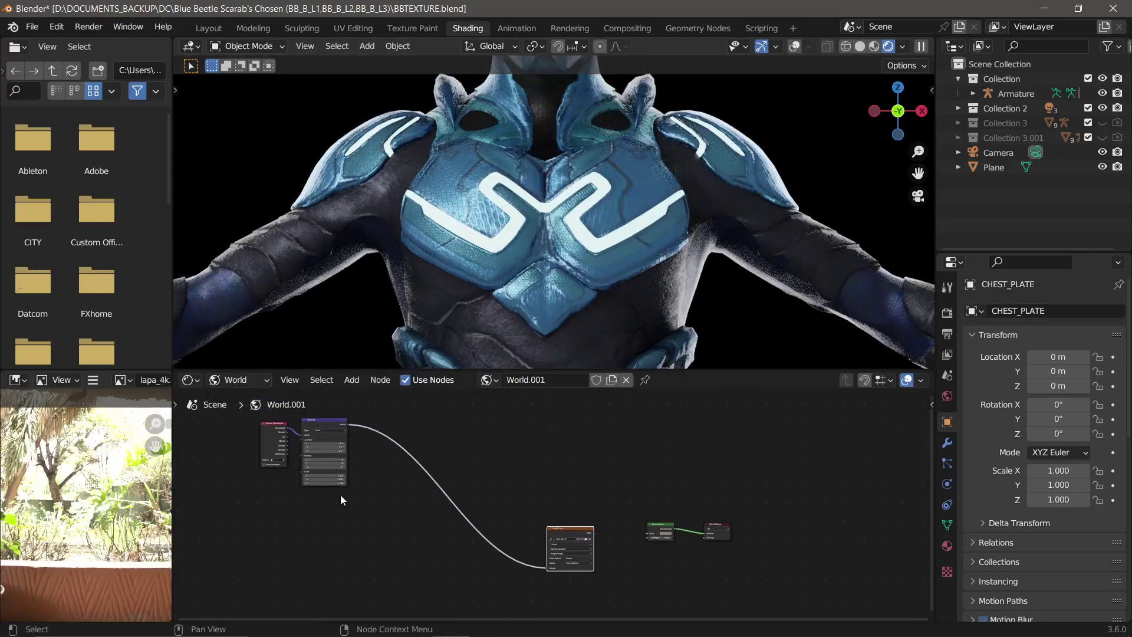
drag(234, 427, 412, 454)
Link lapa_4k.exr to the Background color through a Hue/Saturation/Value node with Saturation 0.
scroll(452, 470, up, 3)
drag(479, 454, 537, 457)
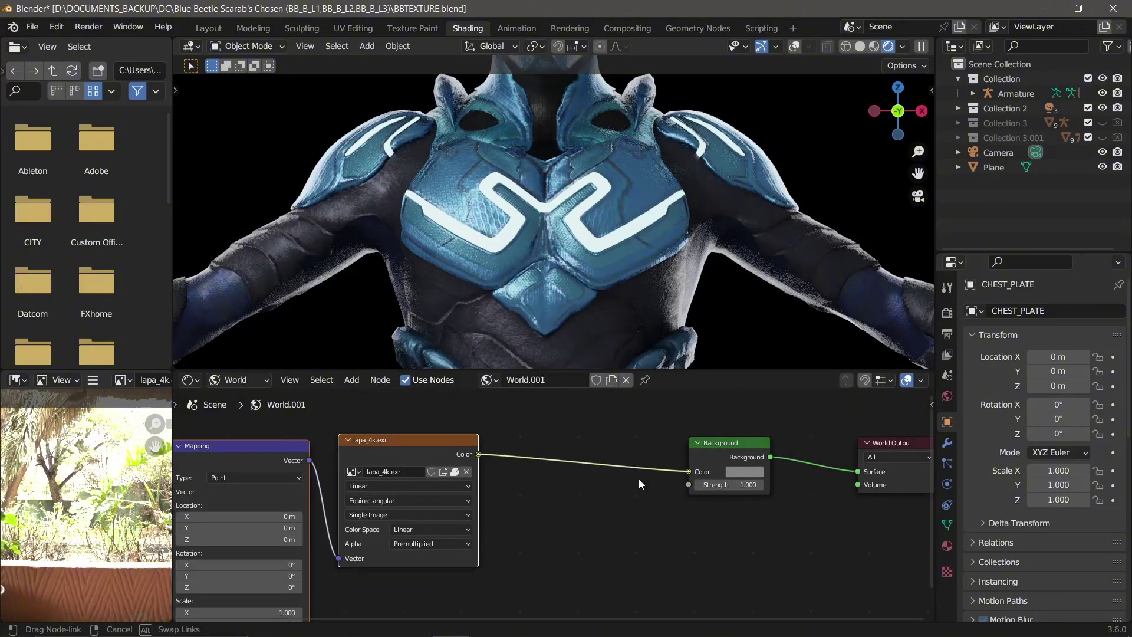
text(hu)
click(599, 479)
click(597, 477)
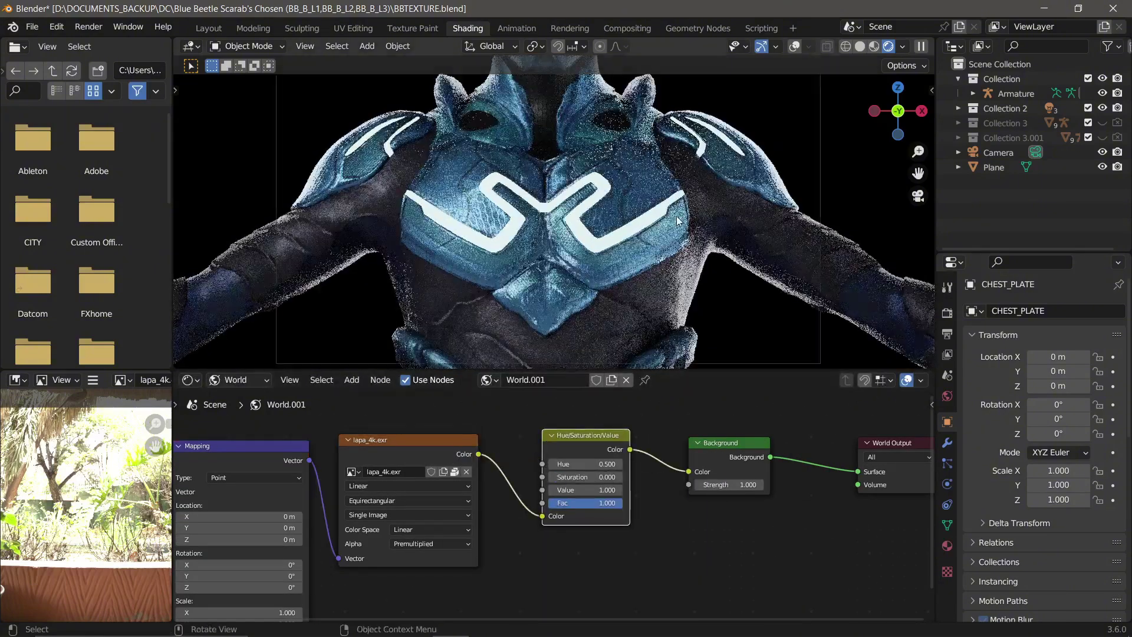
Set the World Background strength to 0.300 and open the Cycles render settings.
click(948, 334)
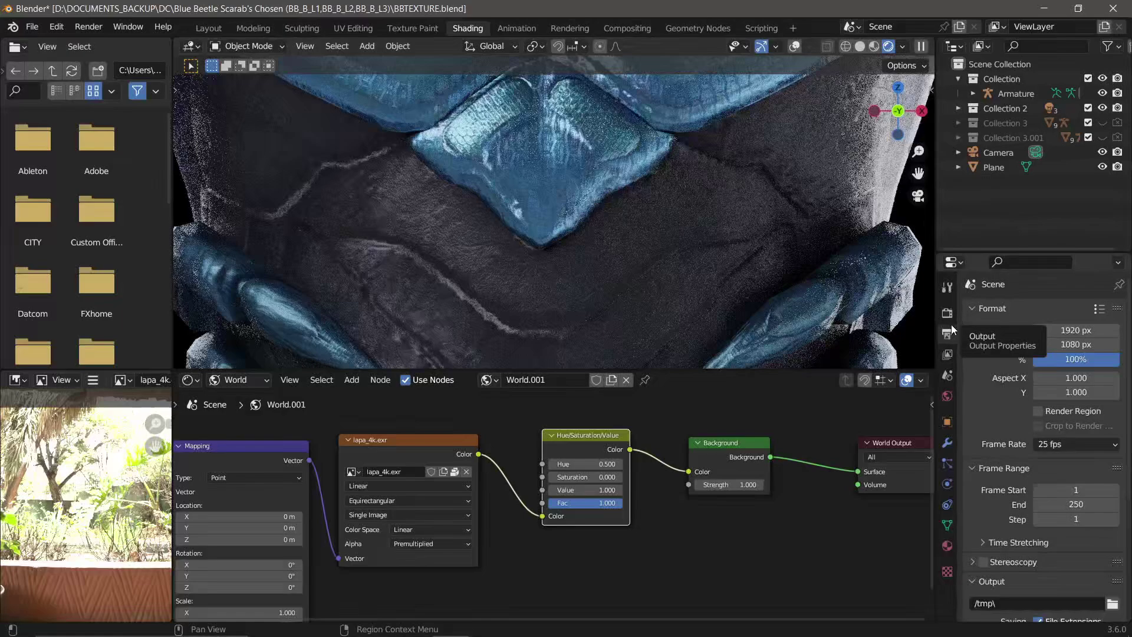
click(947, 313)
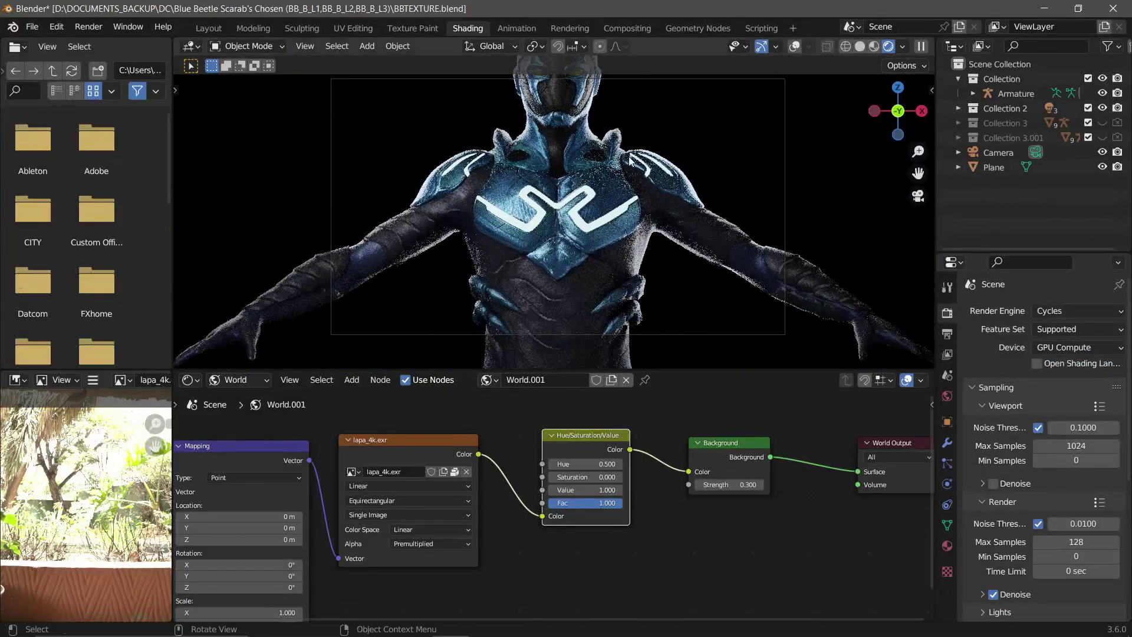
shift+middle_drag(630, 159, 614, 172)
click(346, 29)
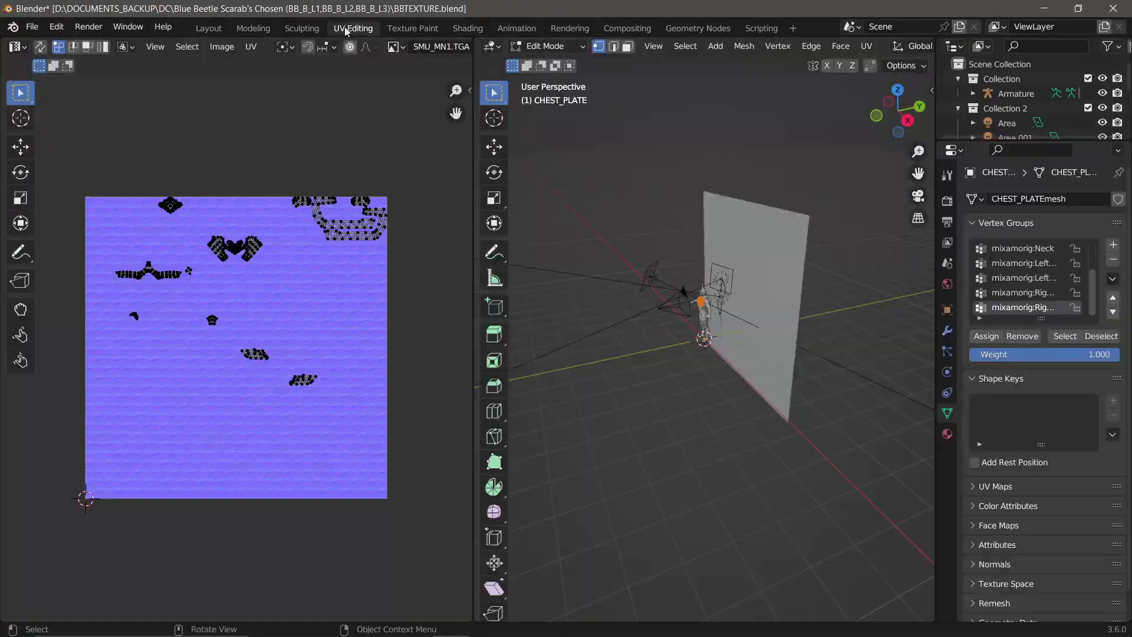
key(ctrl+Page_Down)
key(ctrl+Page_Down)
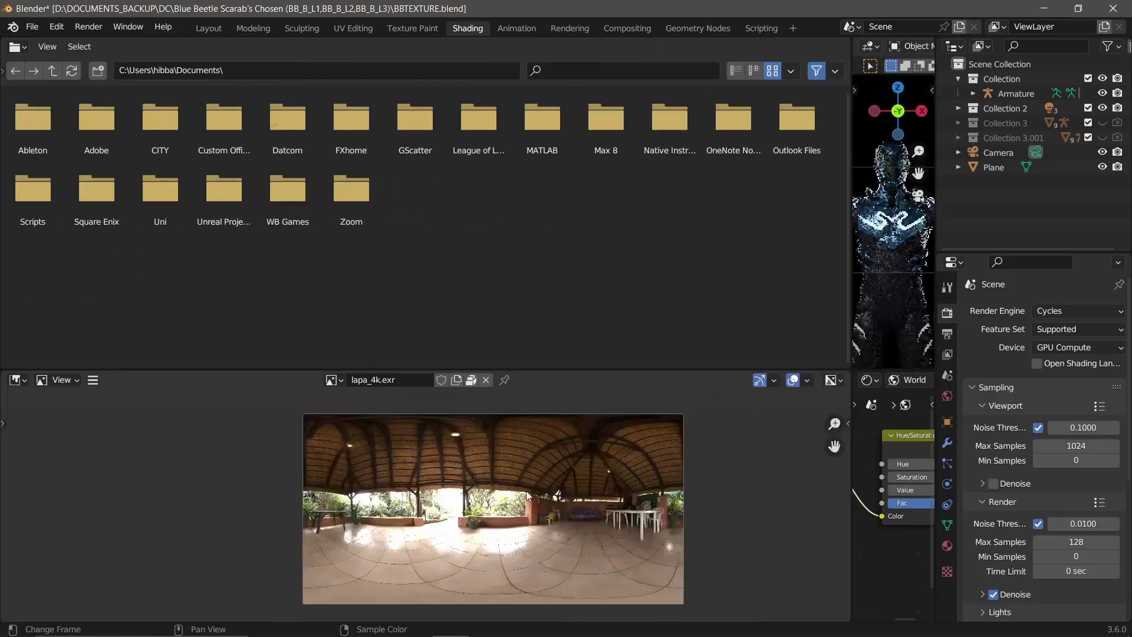